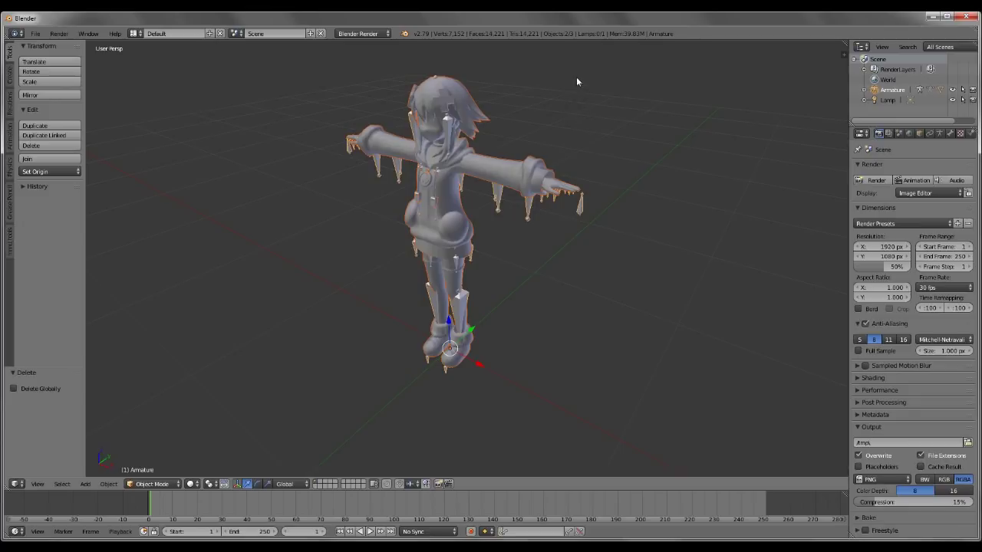
Step: Examine the rigged character's mesh and bones from several angles and distances
middle_click_drag(559, 235, 581, 223)
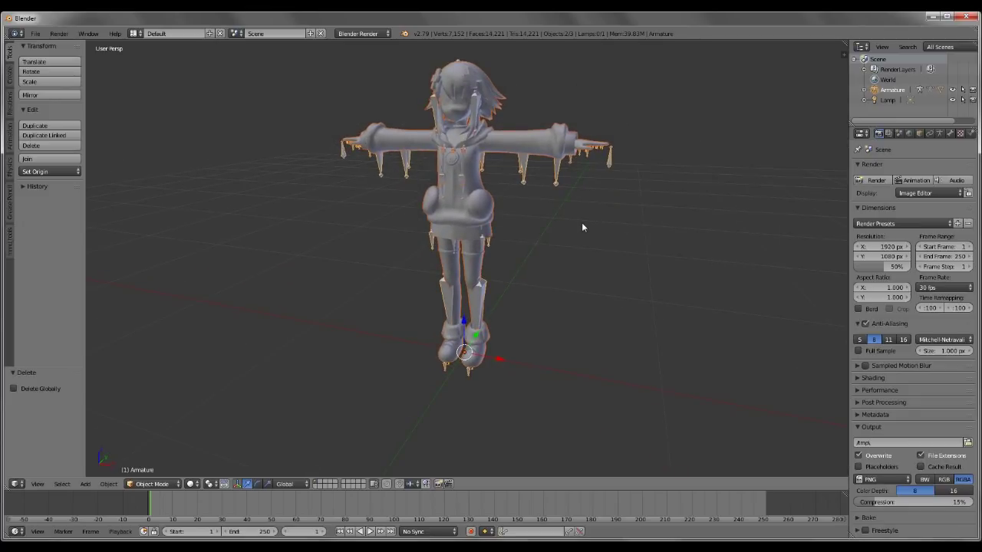
scroll(582, 222, "up", 2)
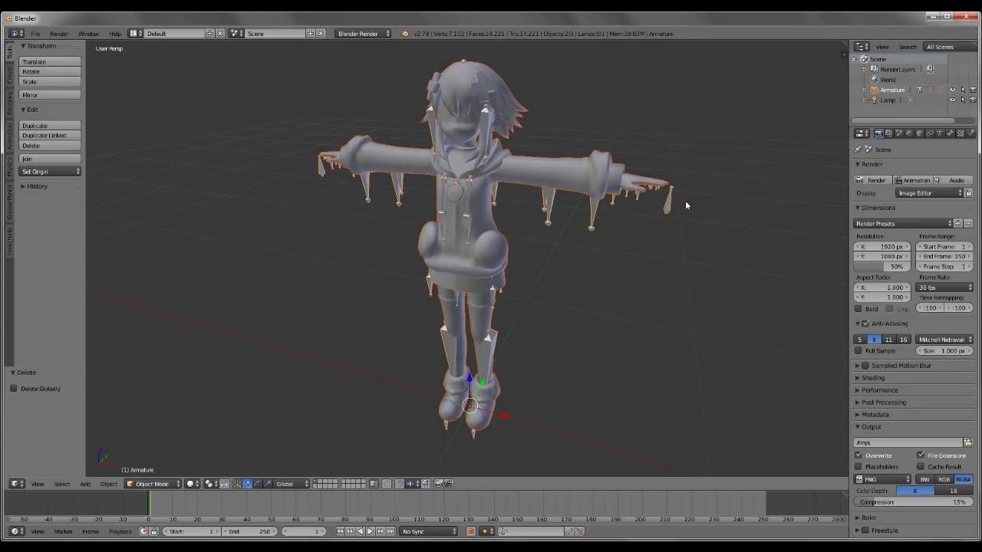
scroll(687, 222, "down", 2)
scroll(634, 256, "up", 5)
scroll(627, 258, "down", 2)
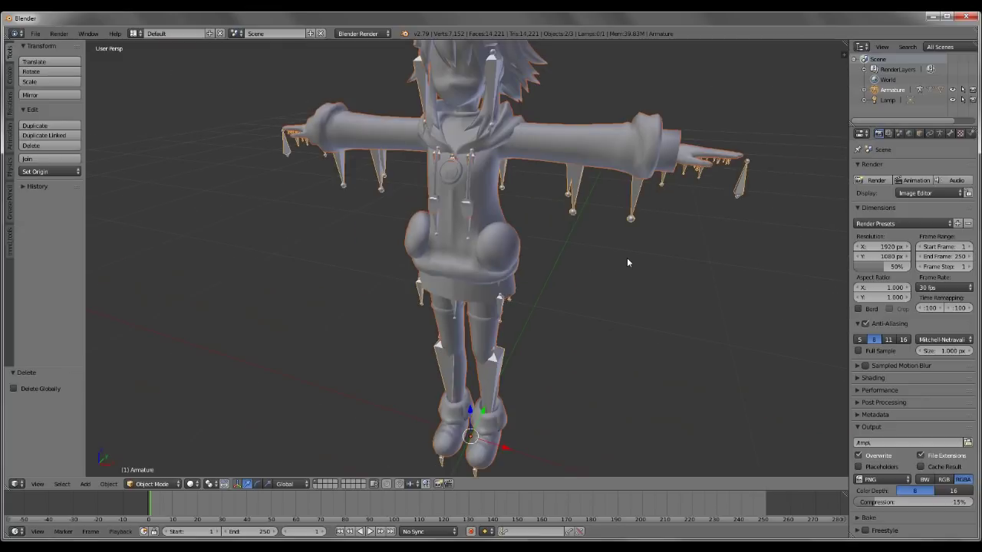
mouse_move(600, 245)
middle_mouse_down()
mouse_move(522, 267)
mouse_move(575, 197)
mouse_move(611, 234)
middle_mouse_up()
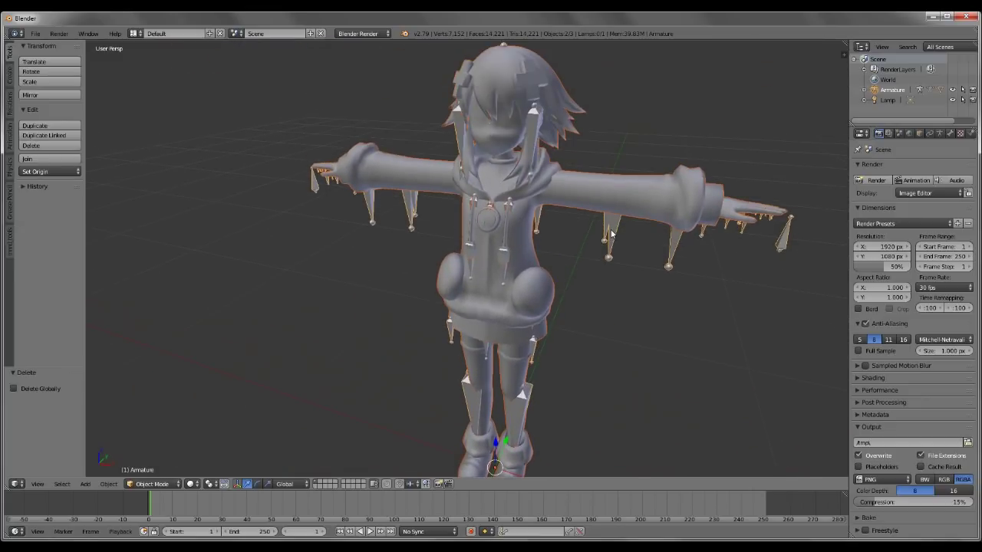
middle_click_drag(603, 287, 618, 255)
scroll(607, 281, "down", 3)
scroll(603, 276, "up", 4)
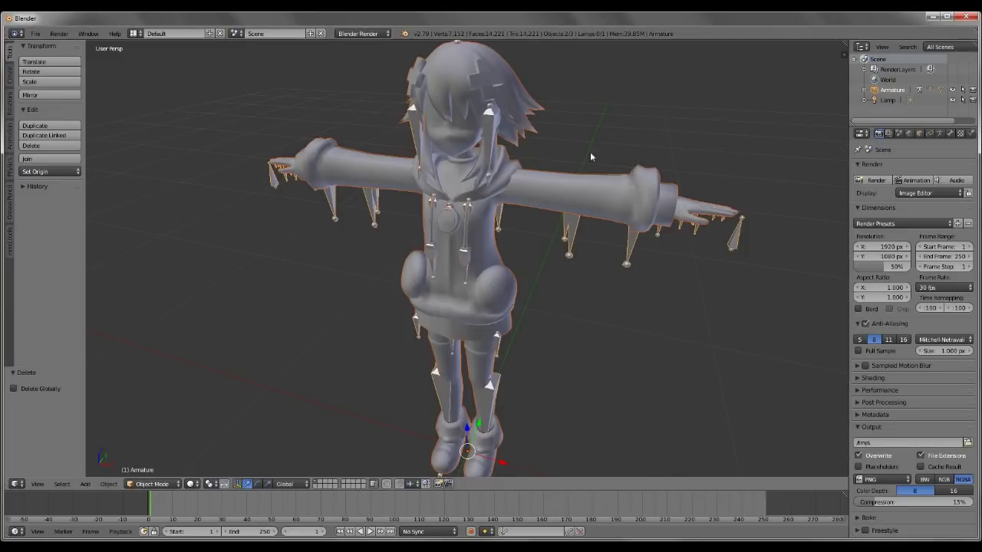
mouse_move(571, 258)
middle_mouse_down()
mouse_move(562, 239)
mouse_move(578, 216)
mouse_move(581, 243)
middle_mouse_up()
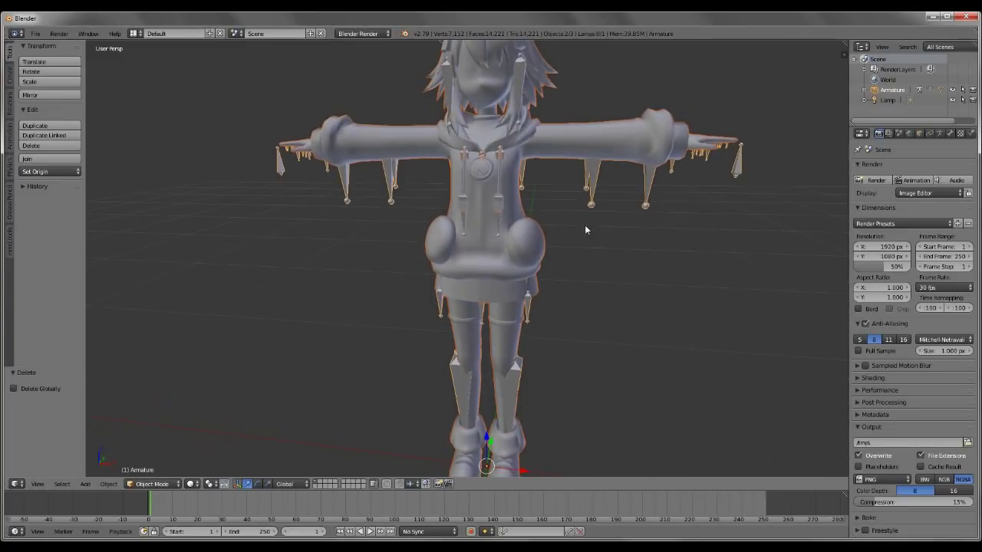
Step: Hide the character's armature so that only the mesh shows in the viewport
right_click(521, 186)
right_click(594, 183)
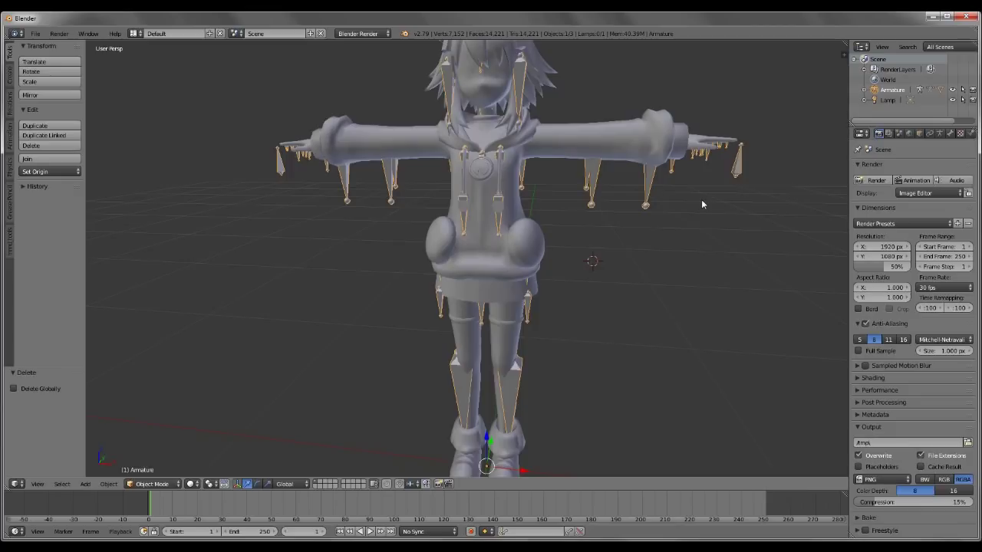
key("h")
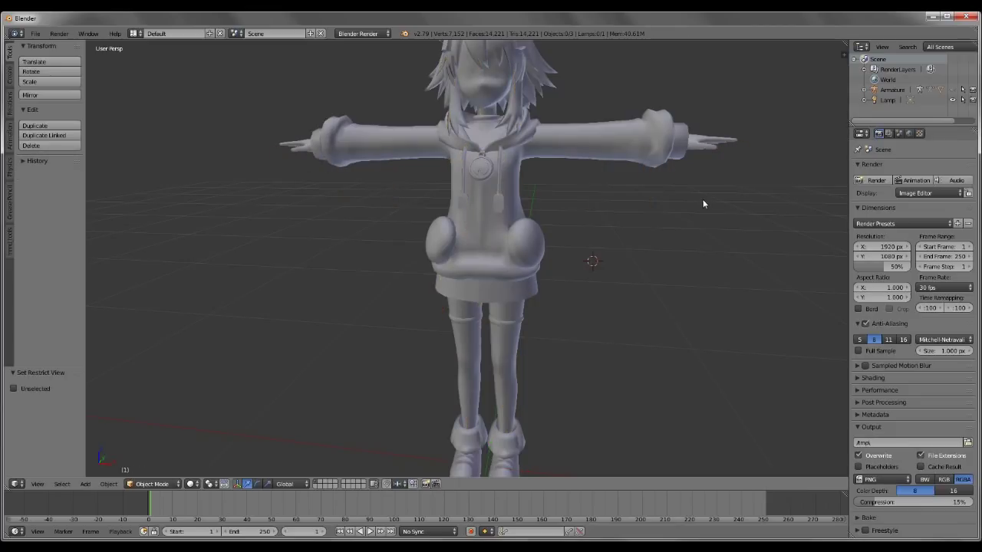
key("alt+h")
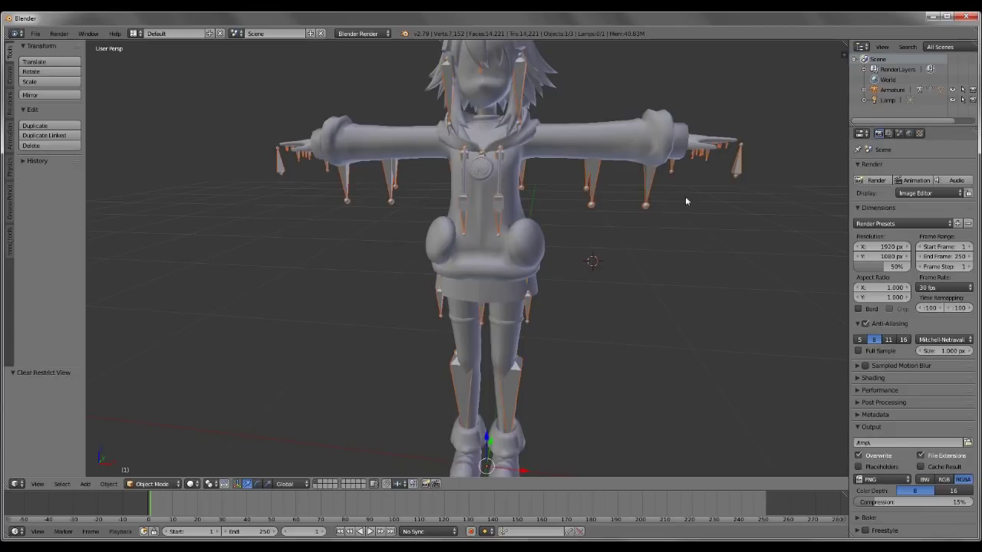
key("h")
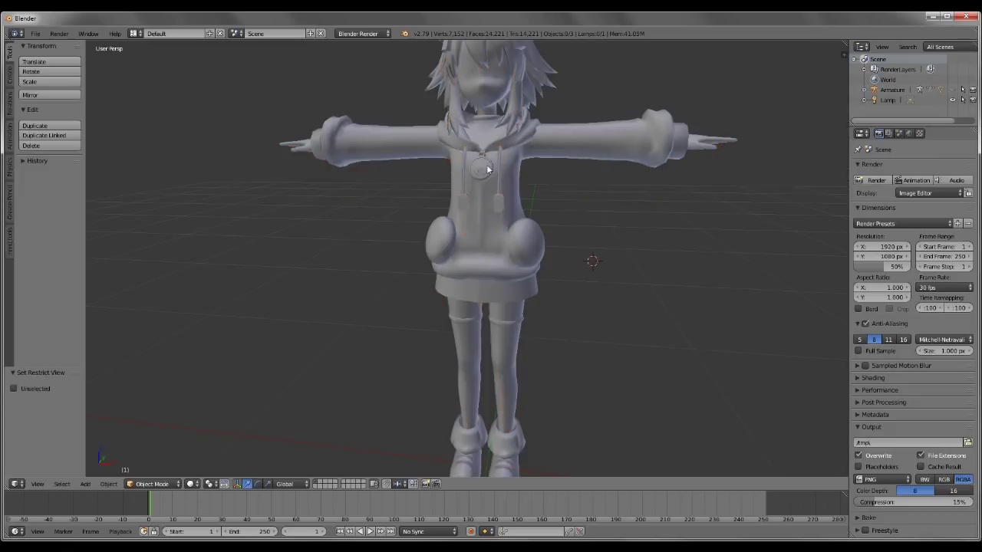
middle_click_drag(545, 181, 542, 193)
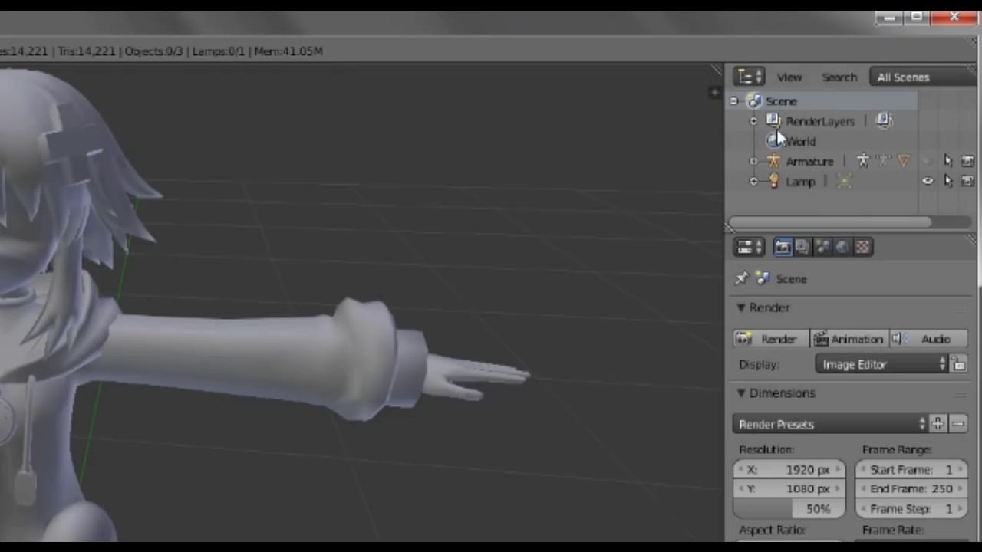
Step: Show the viewport properties and set the MMD shading to Shadeless for the character model
key("n")
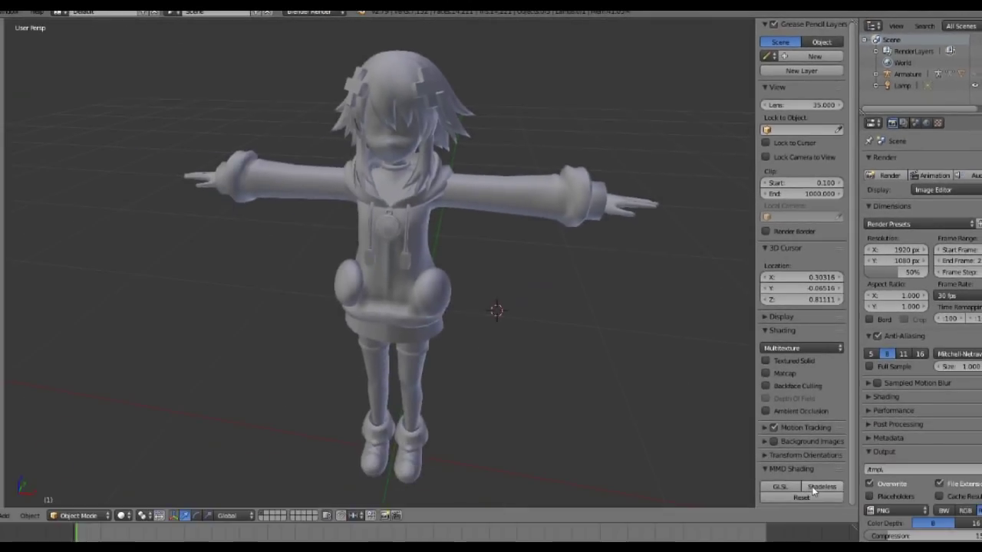
left_click(815, 489)
middle_click_drag(467, 248, 473, 208)
middle_click_drag(547, 281, 527, 304)
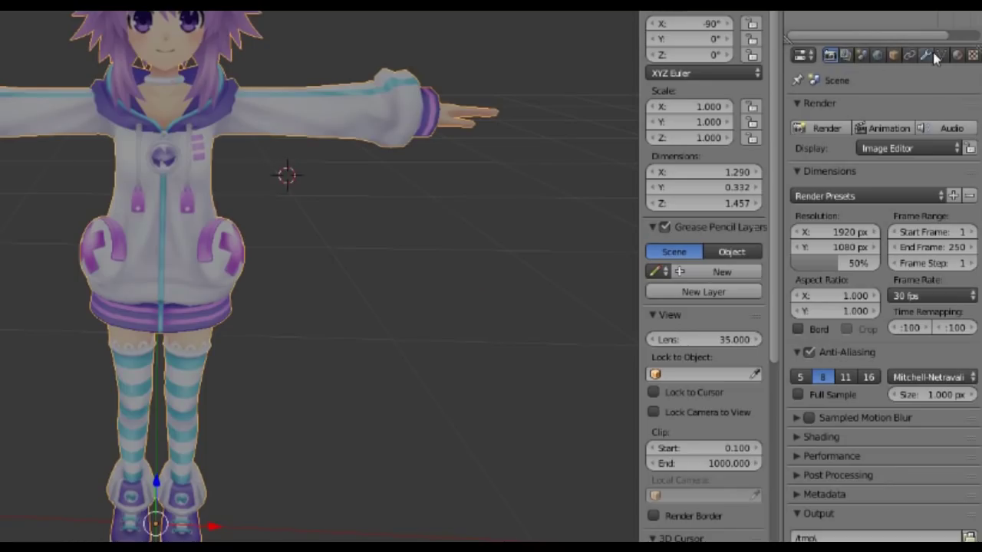
Step: Add a Decimate modifier to the Neptune mesh
left_click(927, 56)
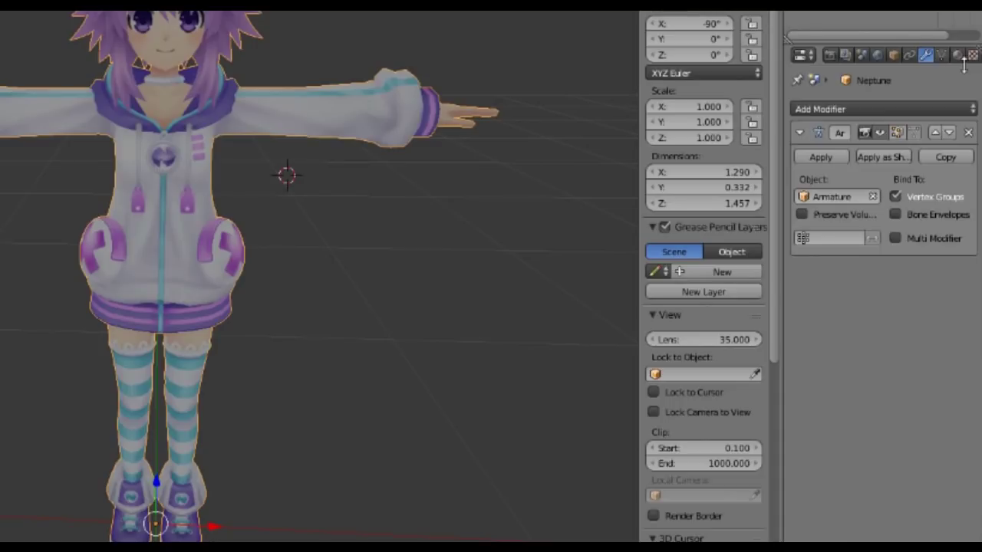
left_click(847, 113)
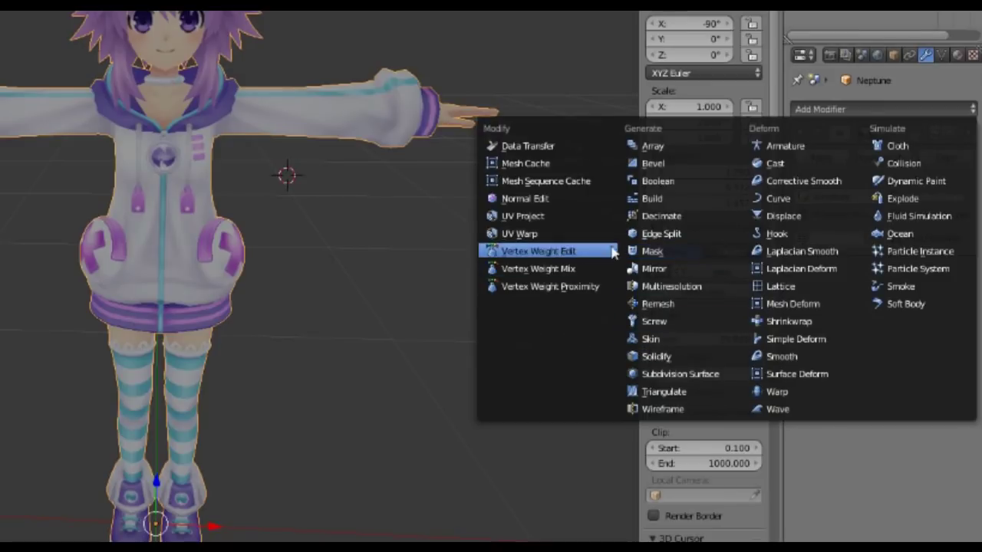
left_click(686, 221)
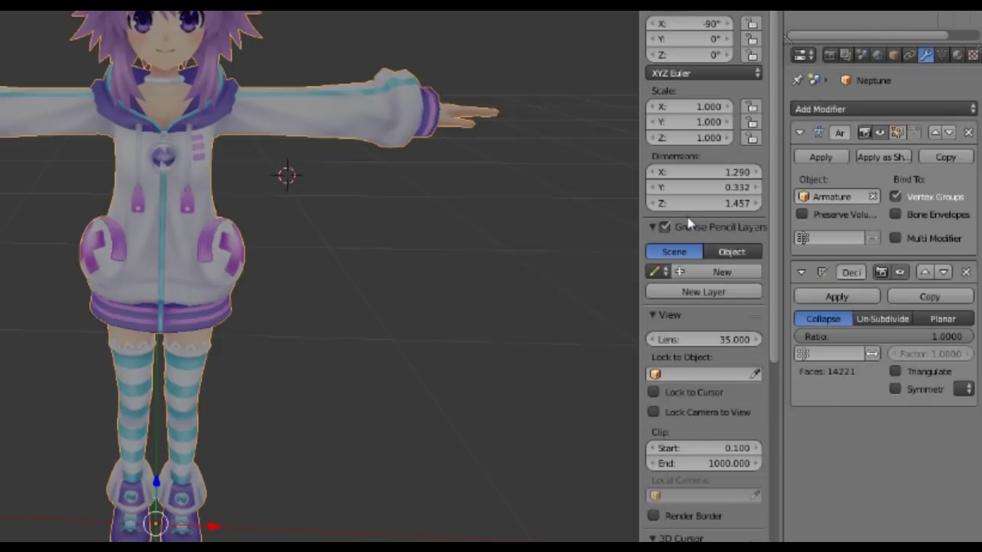
left_click(800, 273)
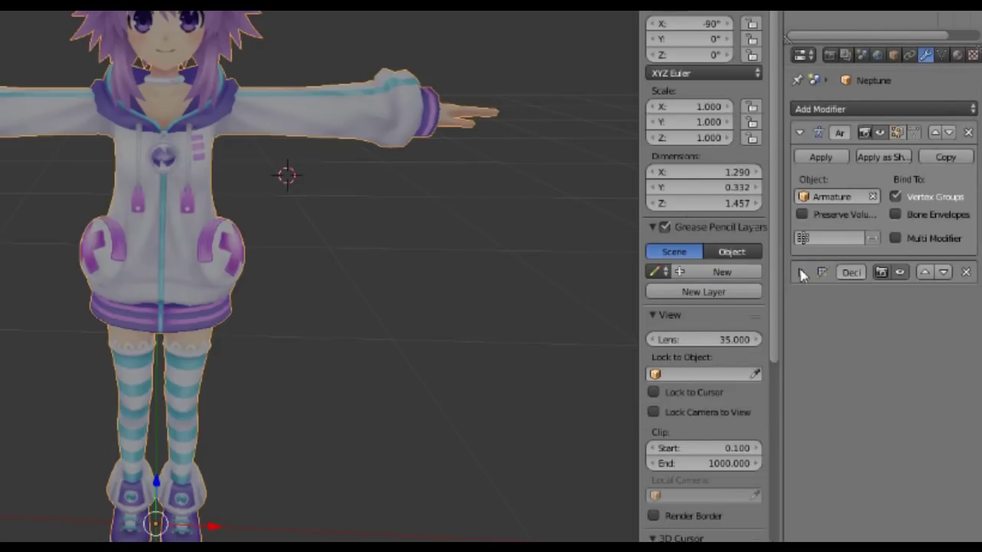
left_click(801, 273)
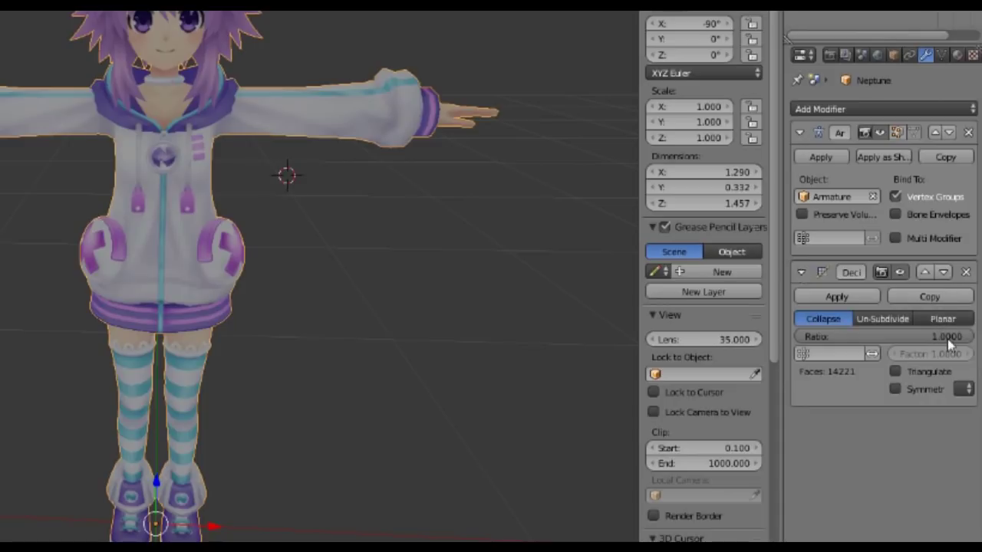
Step: Set the Decimate modifier's ratio to 0.8
left_click(948, 338)
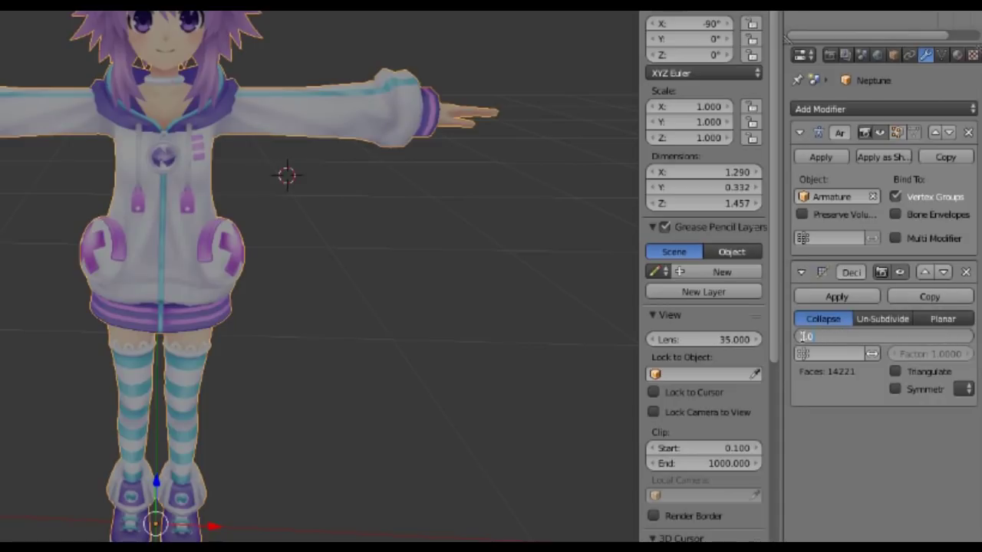
type("1.0")
key("BackSpace")
key("BackSpace")
key("BackSpace")
type("0")
key("Return")
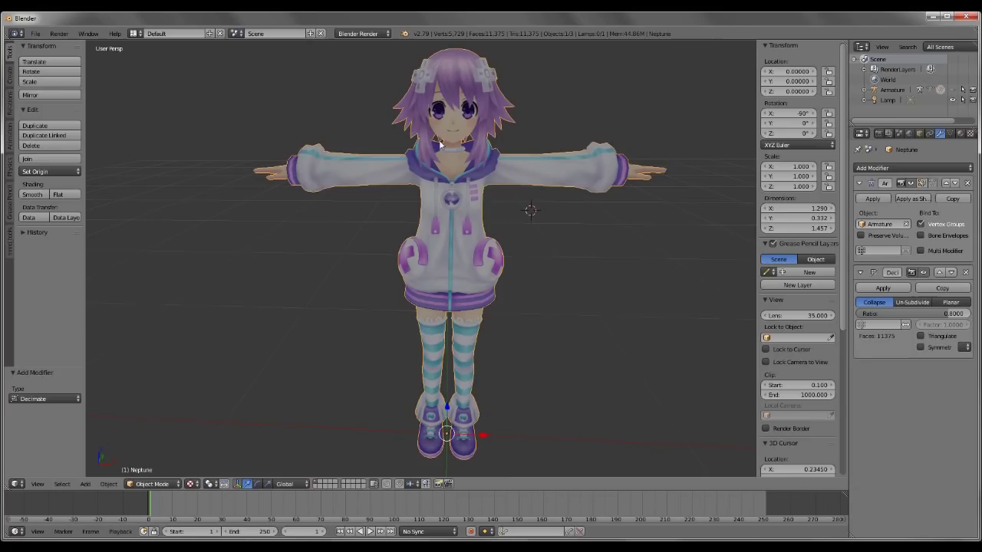
Step: Lower the Decimate modifier's ratio to 0.7
mouse_move(500, 219)
middle_mouse_down()
mouse_move(443, 204)
mouse_move(302, 216)
mouse_move(512, 227)
middle_mouse_up()
scroll(514, 230, "up", 1)
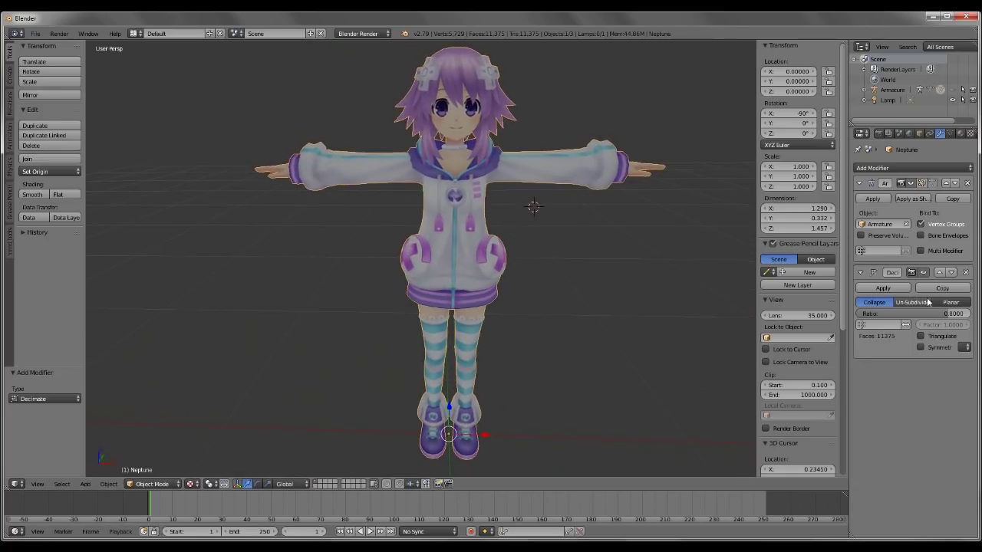
left_click(891, 315)
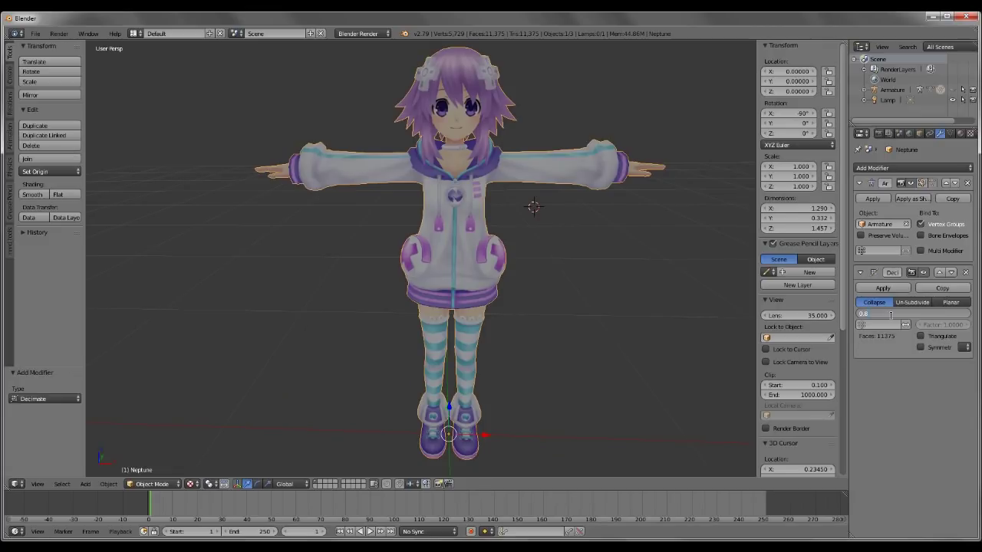
key("Return")
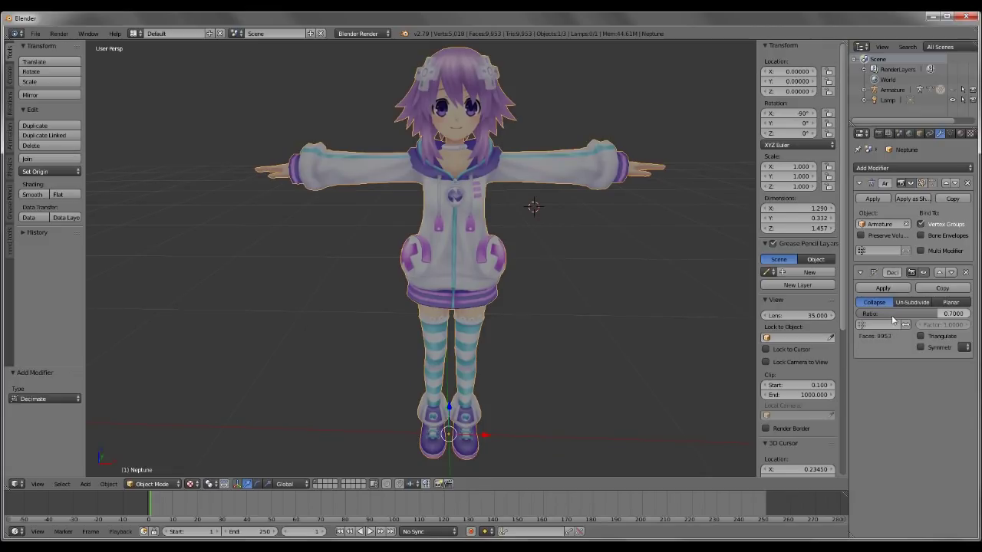
Step: Inspect the decimated mesh for damage around the jacket hem and upper legs
scroll(578, 189, "up", 2)
middle_click_drag(578, 189, 507, 246)
scroll(518, 251, "up", 5)
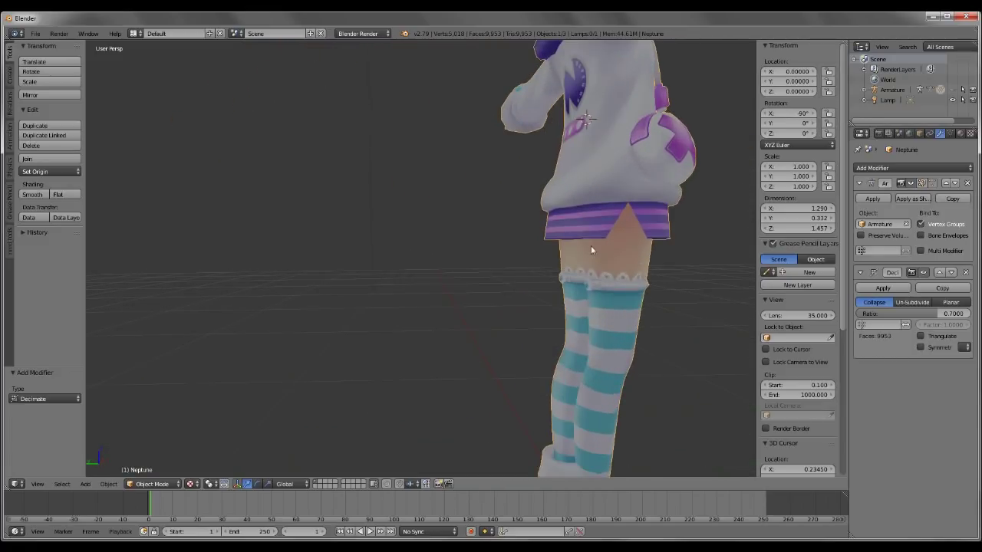
scroll(560, 244, "up", 4)
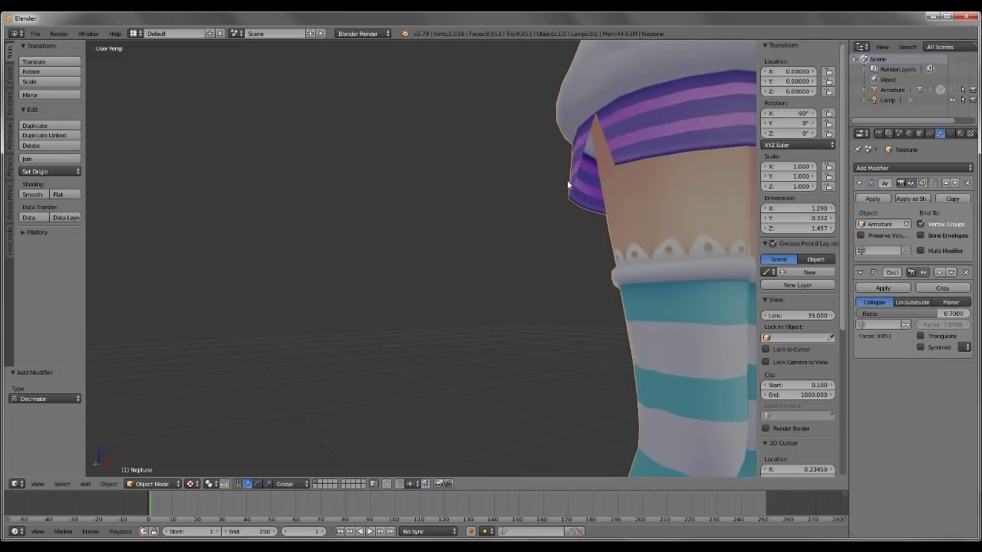
scroll(564, 244, "down", 3)
middle_click_drag(672, 234, 522, 234, "shift")
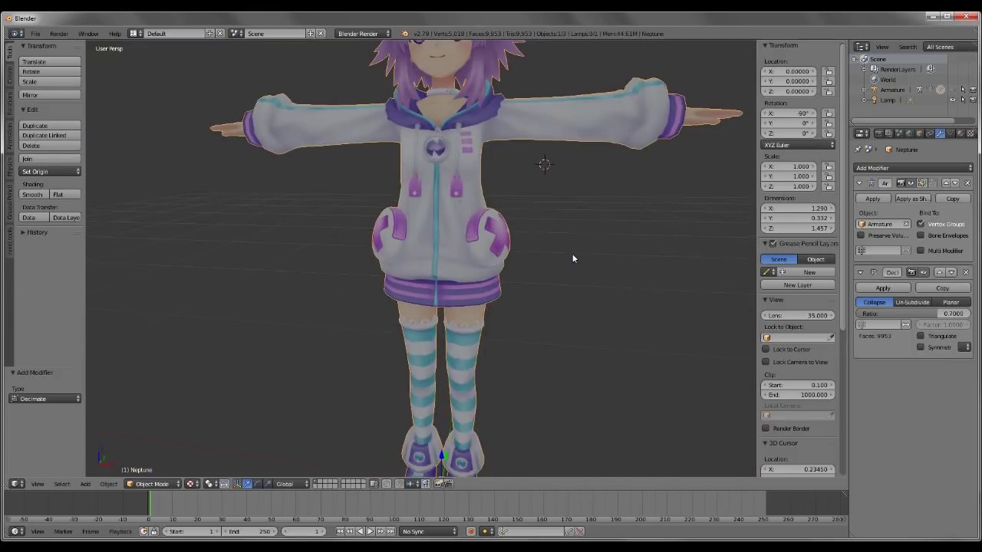
scroll(513, 247, "down", 3)
middle_click_drag(444, 230, 479, 226)
Step: Raise the Decimate modifier's ratio to 0.75 and fine-tune it to 0.72
left_click(953, 314)
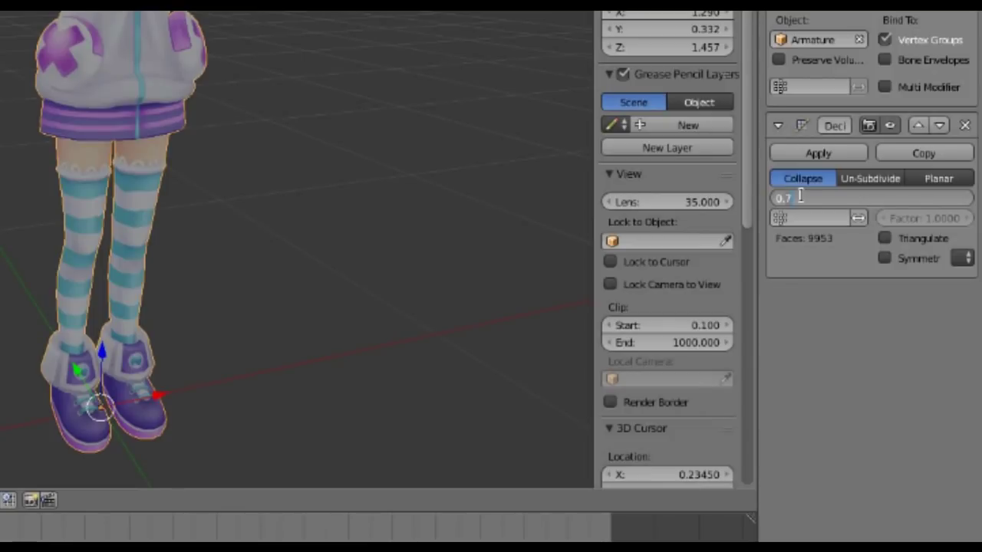
type("5")
key("Return")
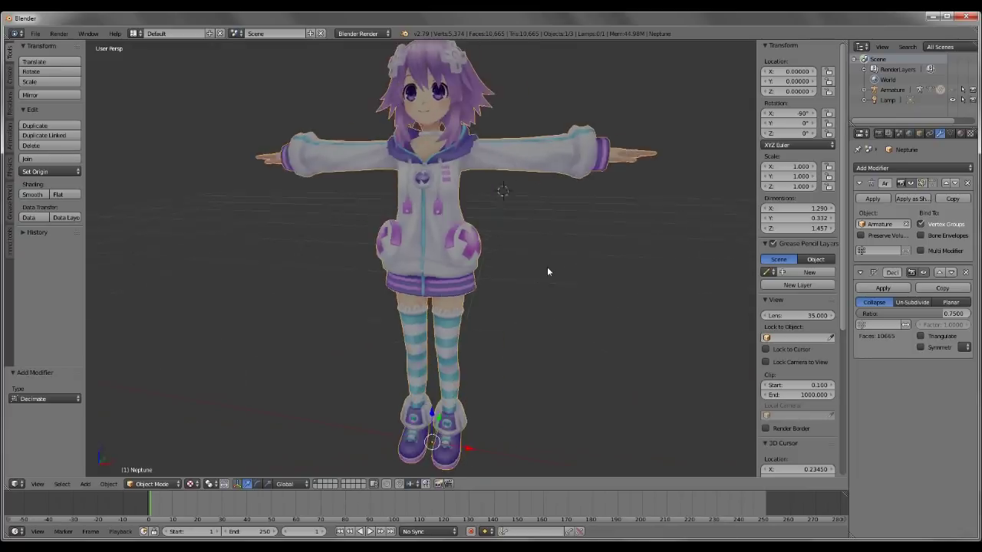
middle_click_drag(548, 272, 750, 297)
scroll(913, 314, "down", 3, "ctrl")
scroll(583, 230, "up", 3)
middle_click_drag(583, 230, 451, 167)
scroll(428, 166, "up", 2)
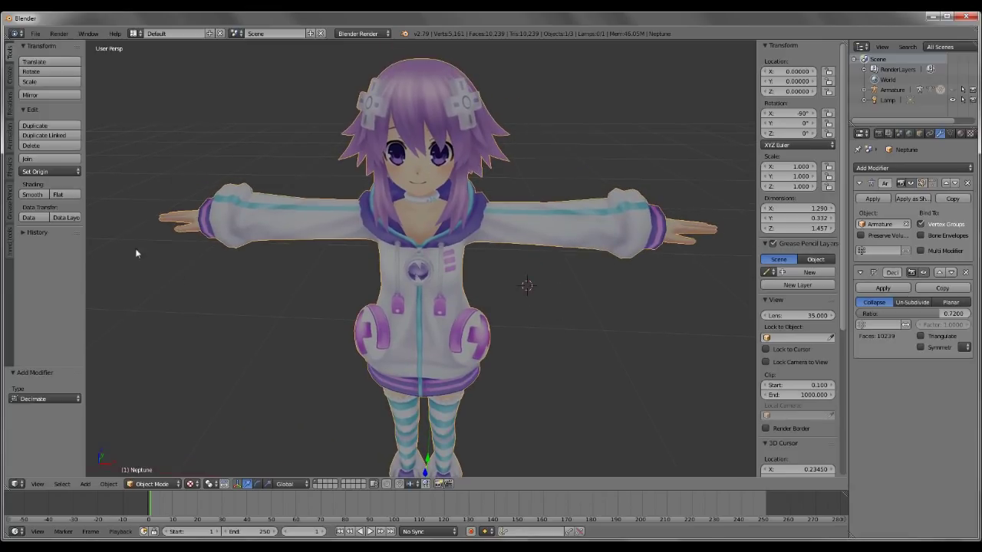
Step: Show the mmd_tools operators for the Neptune mesh
left_click(10, 246)
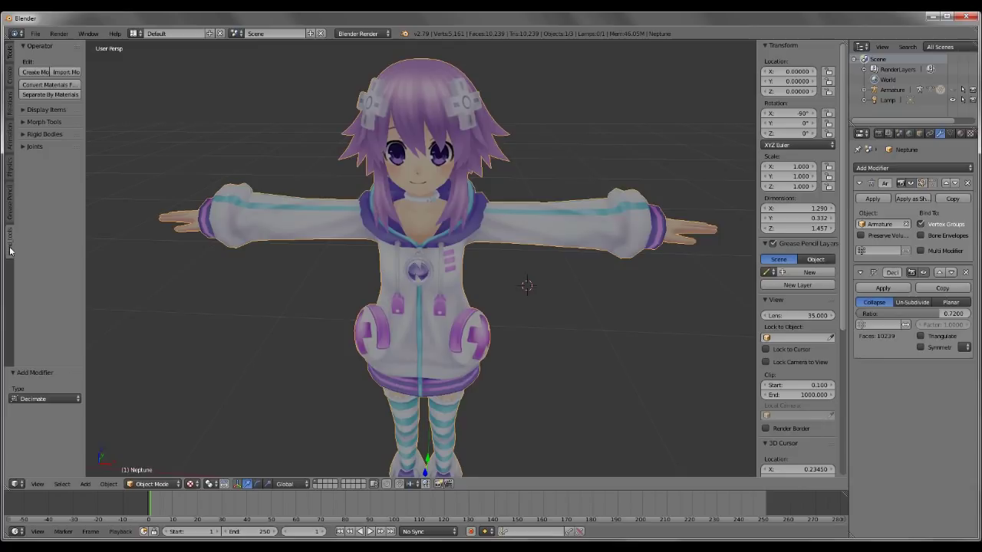
scroll(545, 268, "down", 3)
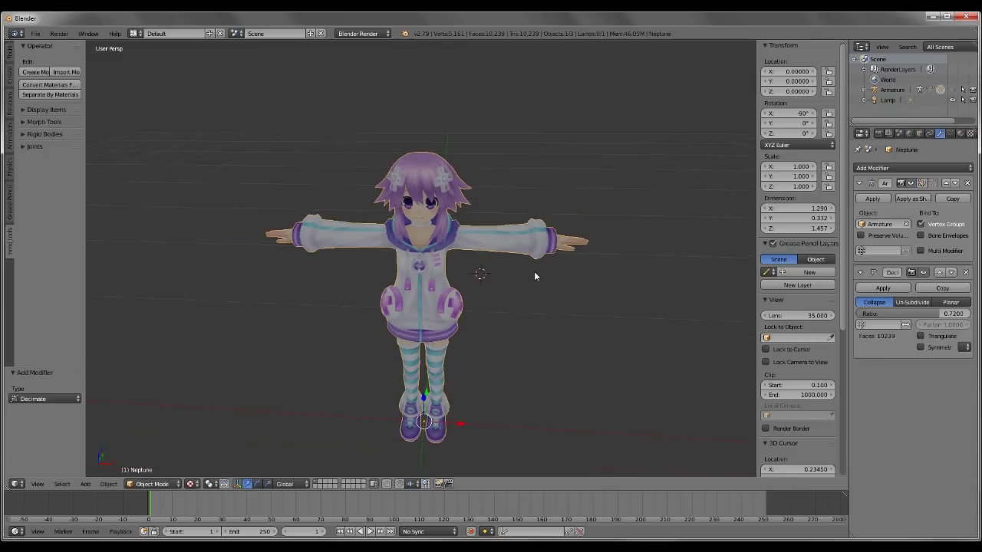
scroll(533, 274, "up", 4)
Step: Search the add-ons in the user preferences for "mmd", check the mmd_tools add-on, and close the preferences
left_click(35, 33)
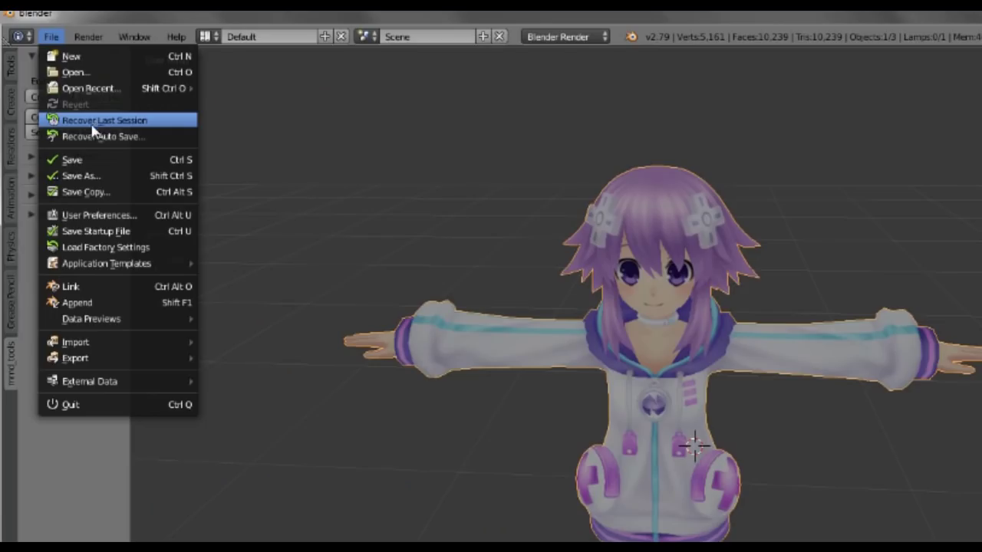
left_click(121, 218)
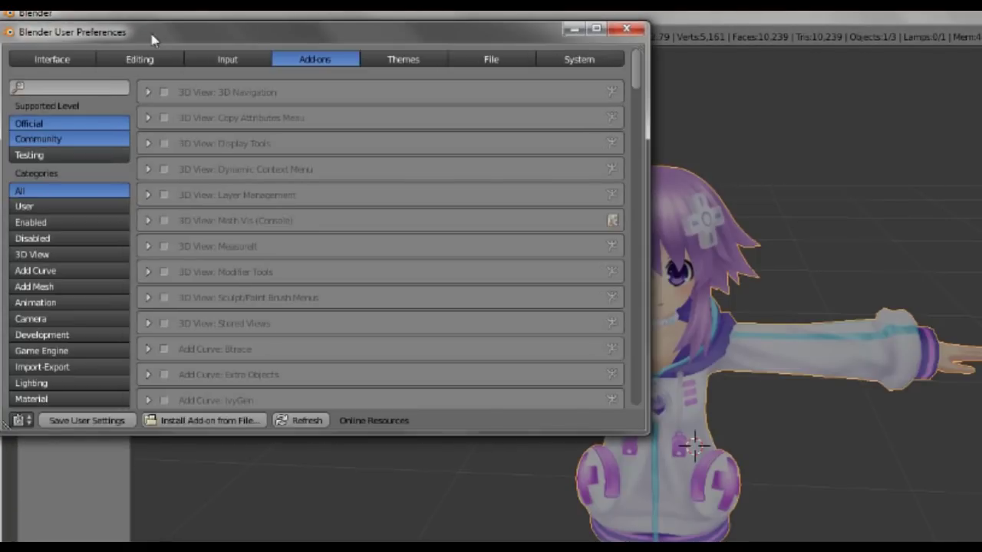
left_click(67, 85)
type("mmd")
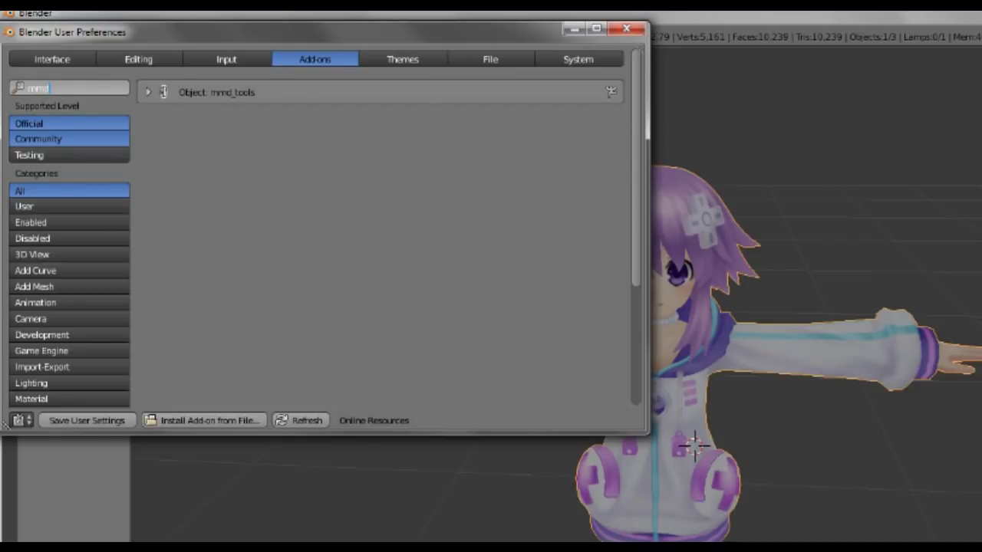
left_click(163, 92)
left_click(627, 29)
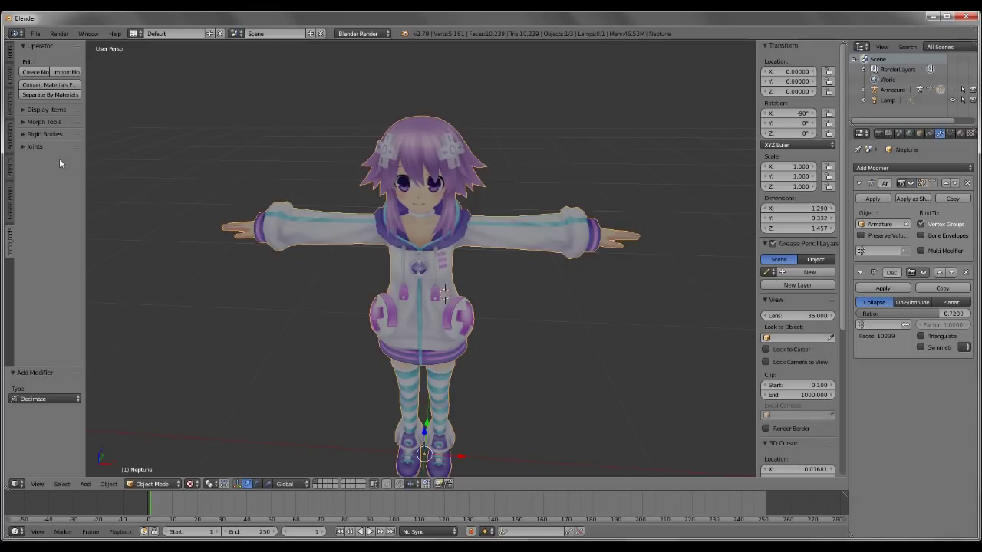
Step: Separate the Neptune mesh into individual objects by material
left_click(50, 95)
left_click(574, 311)
middle_click_drag(516, 286, 520, 259)
left_click(504, 279)
Step: Try moving the separated hair piece and body piece independently of the rest of the model
right_click(412, 128)
key("g")
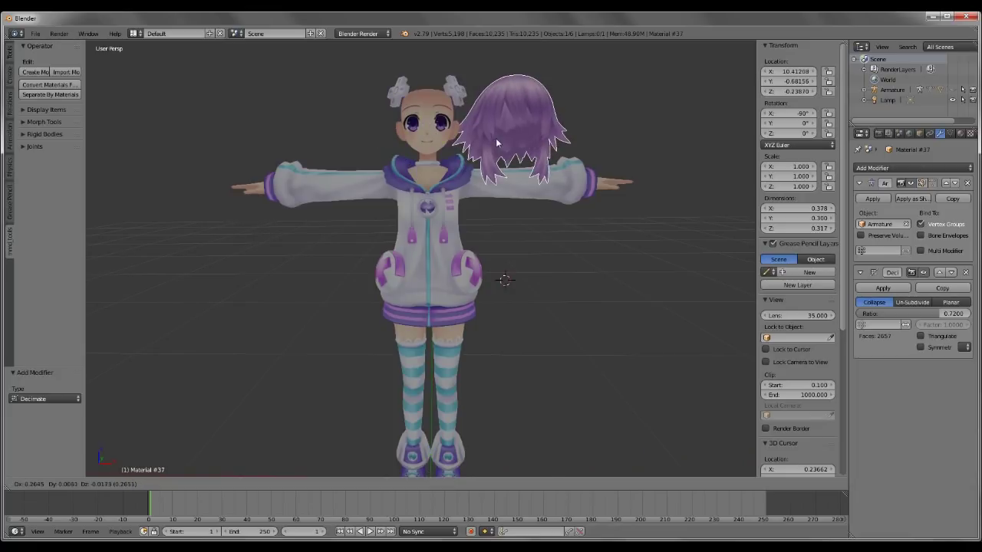
key("Escape")
right_click(506, 168)
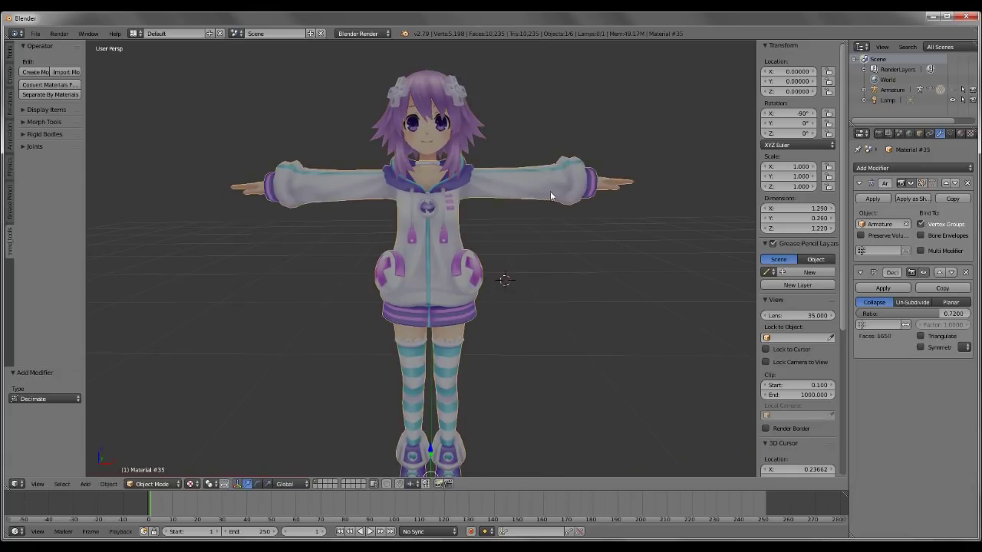
key("g")
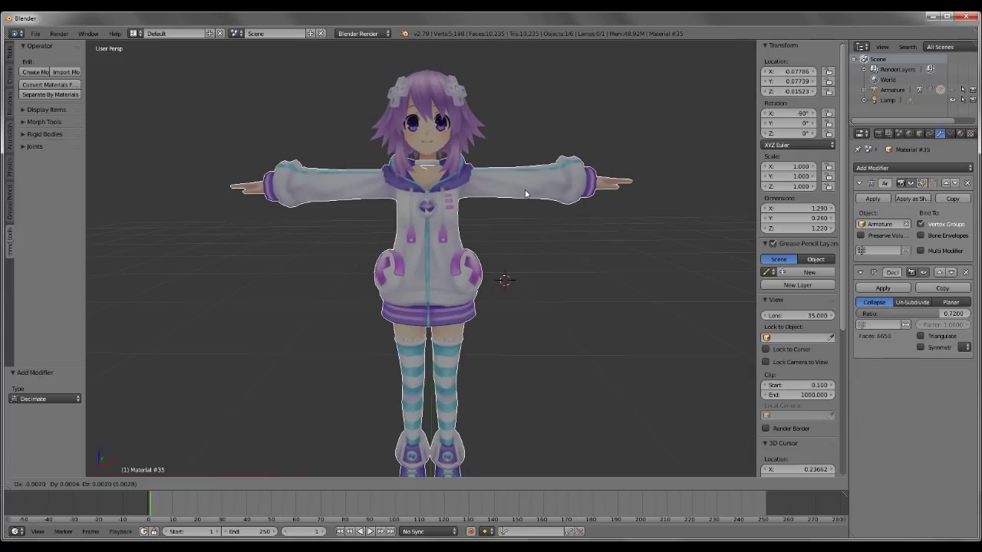
left_click(525, 188)
Step: Delete the hair clips and try moving the face piece away from the head
key("Delete")
key("g")
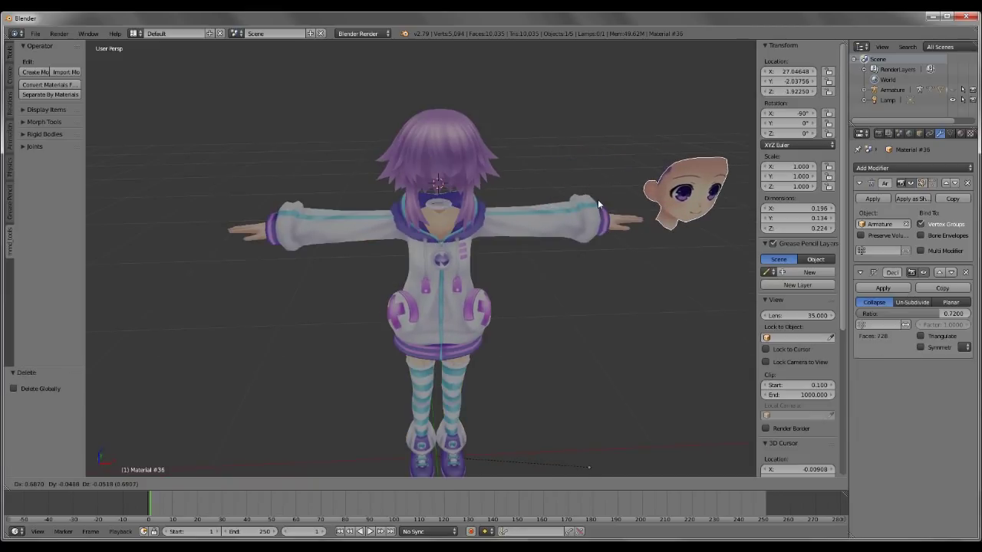
right_click(598, 200)
Step: Try selecting the hair and face pieces individually and together
right_click(476, 149)
right_click(476, 150)
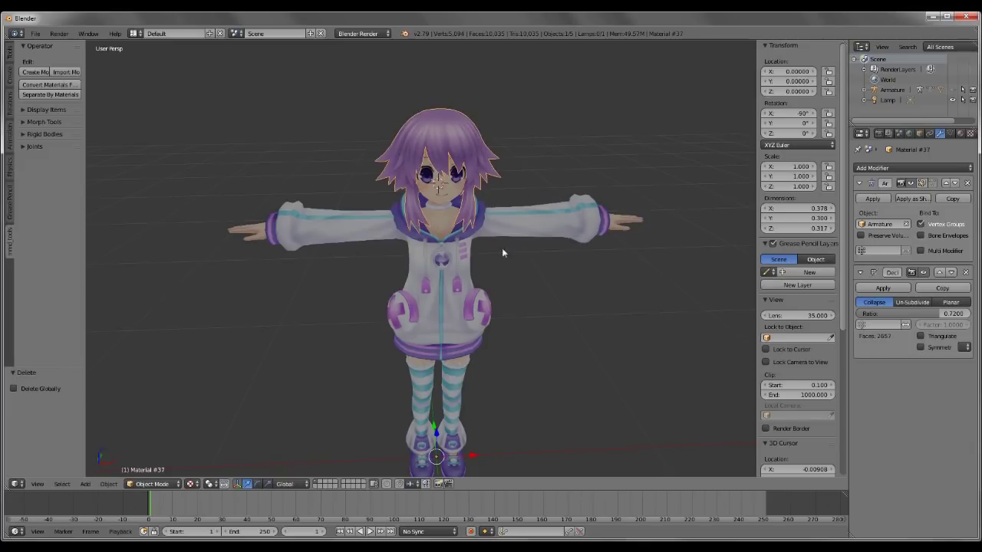
left_click(564, 250)
key("ctrl+z")
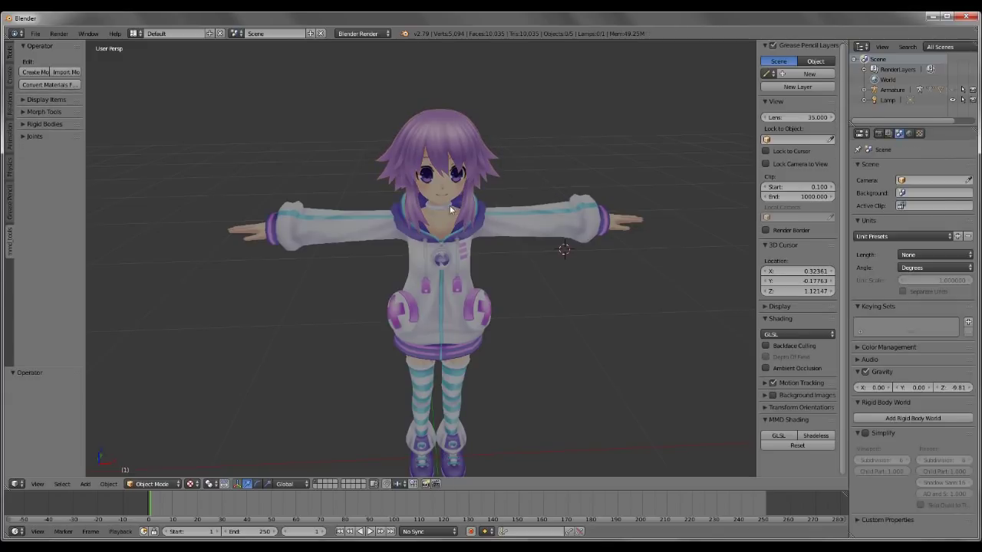
left_click(426, 179)
scroll(368, 204, "down", 2)
scroll(369, 201, "up", 2)
left_click(298, 173)
right_click(453, 181)
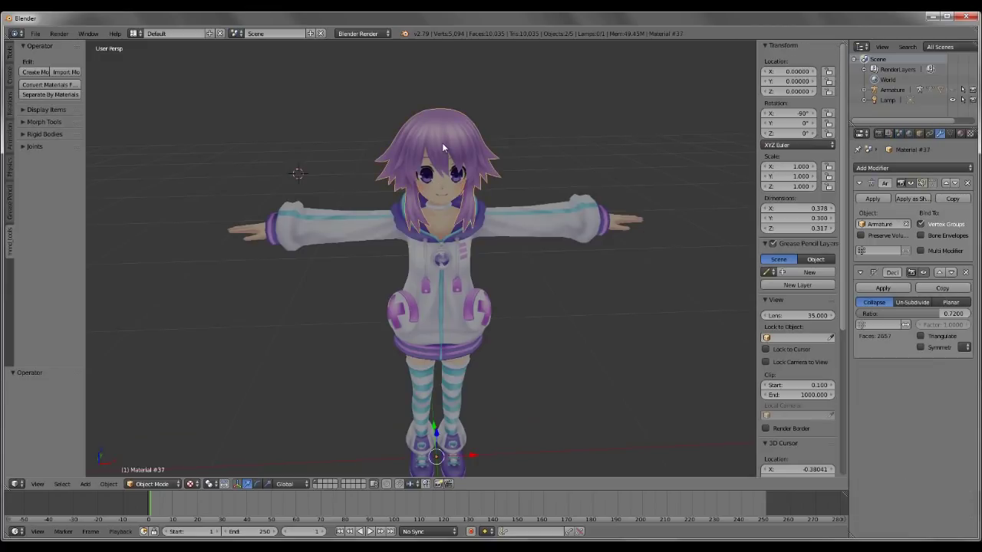
left_click(510, 159)
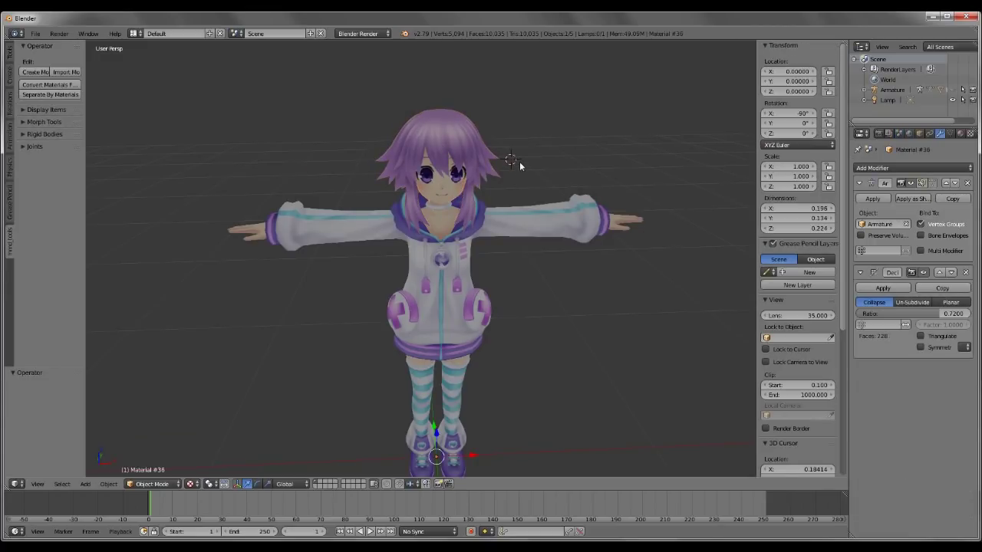
Step: Undo the hair clip deletion and select the hair, face and hair clips together
key("ctrl+z")
left_click(430, 187)
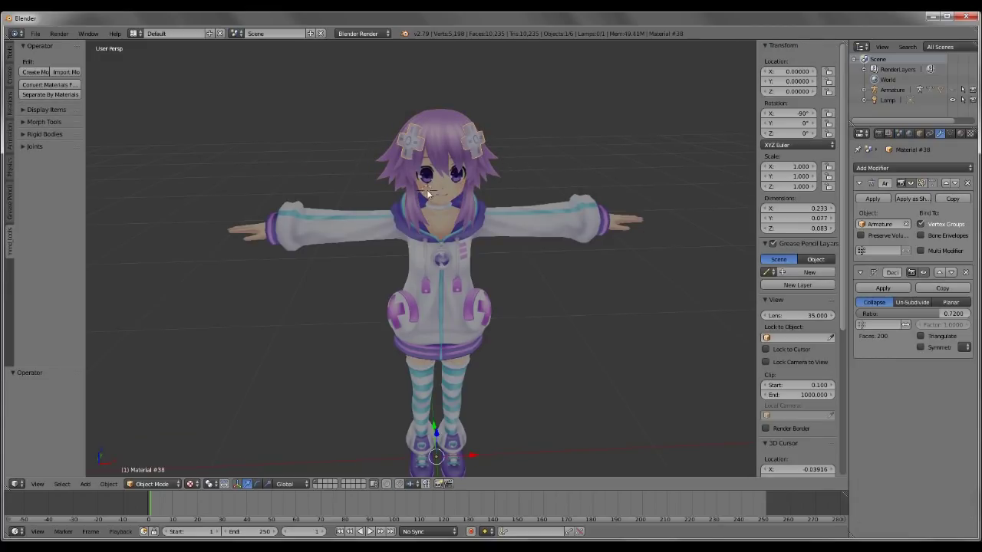
right_click(451, 144, "shift")
right_click(458, 191, "shift")
right_click(470, 145, "shift")
right_click_drag(452, 188, 503, 146, "shift")
key("Escape")
right_click(441, 148, "shift")
right_click(475, 147, "shift")
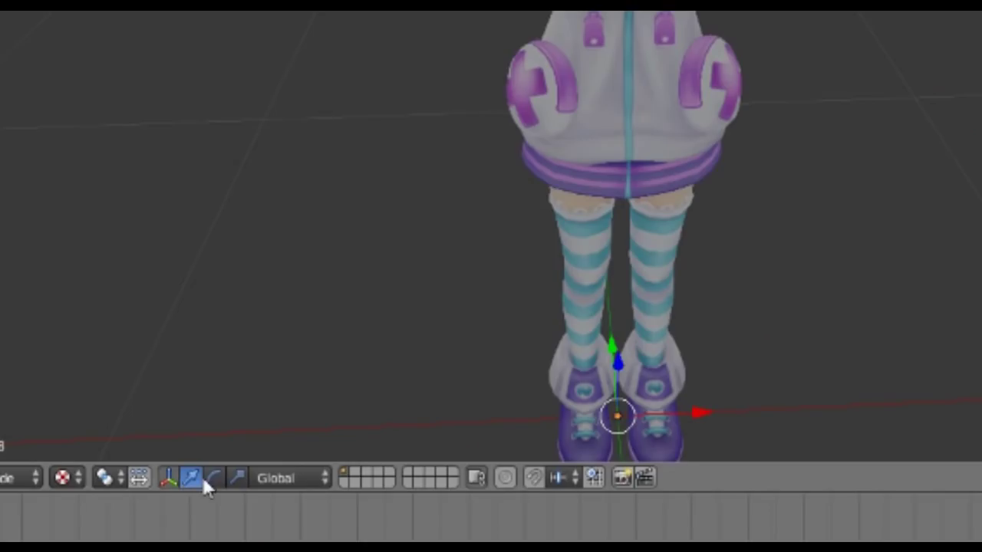
Step: Try the translate, rotate and scale manipulators on the selected head pieces and leave the scale manipulator active
left_click(238, 484)
left_click(171, 478)
left_click(214, 480)
left_click(235, 478)
left_click(213, 480)
left_click(191, 478)
left_click(235, 478)
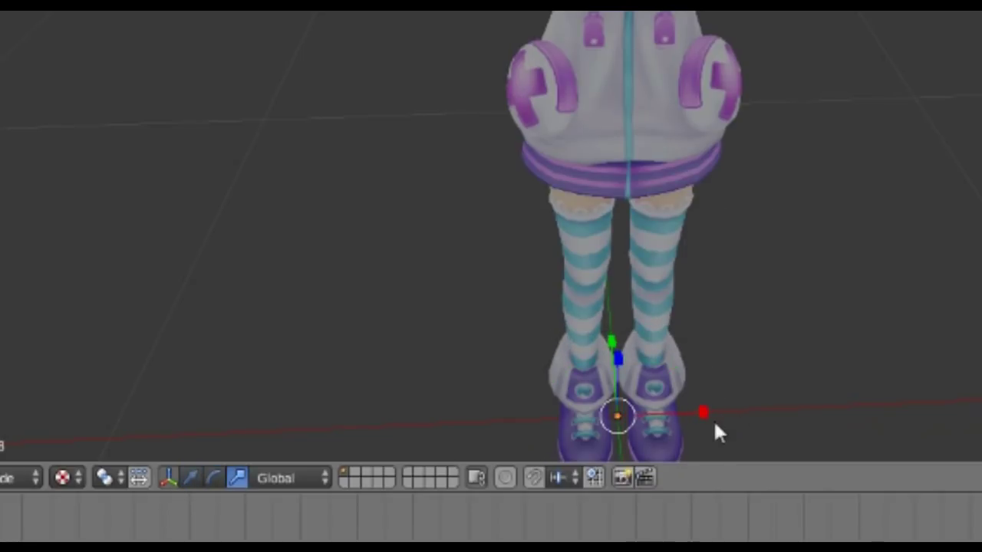
Step: Enlarge the selected head pieces to a scale of about 1.60 in X, 1.74 in Y and 1.40 in Z
left_click_drag(704, 415, 756, 415)
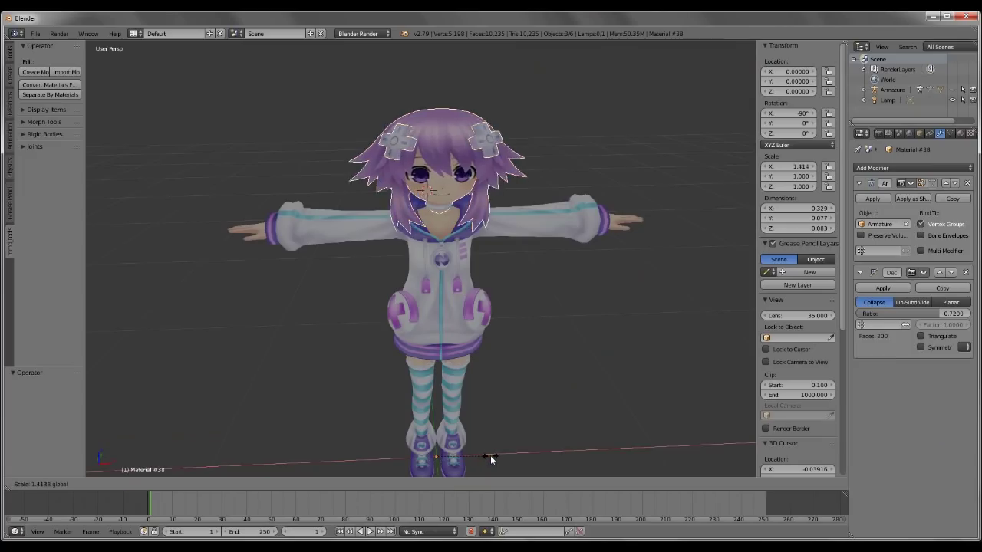
left_click_drag(490, 455, 494, 456)
left_click_drag(436, 435, 436, 411)
middle_click_drag(565, 384, 468, 373)
left_click_drag(333, 405, 332, 375)
Step: Lower the enlarged head pieces about 0.47 along the Z axis onto the body and nudge them into place
left_click(246, 485)
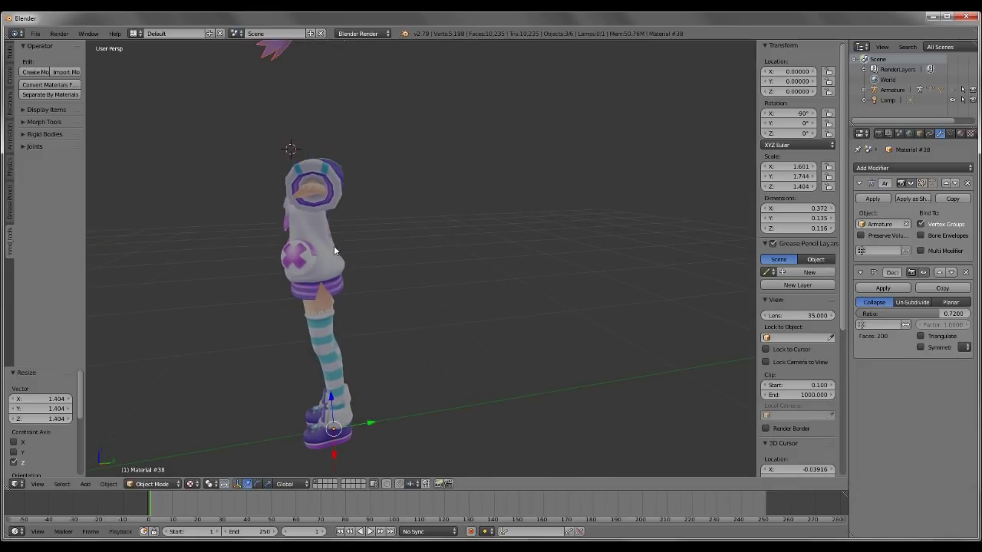
left_click_drag(334, 434, 335, 40)
middle_click_drag(225, 258, 202, 244)
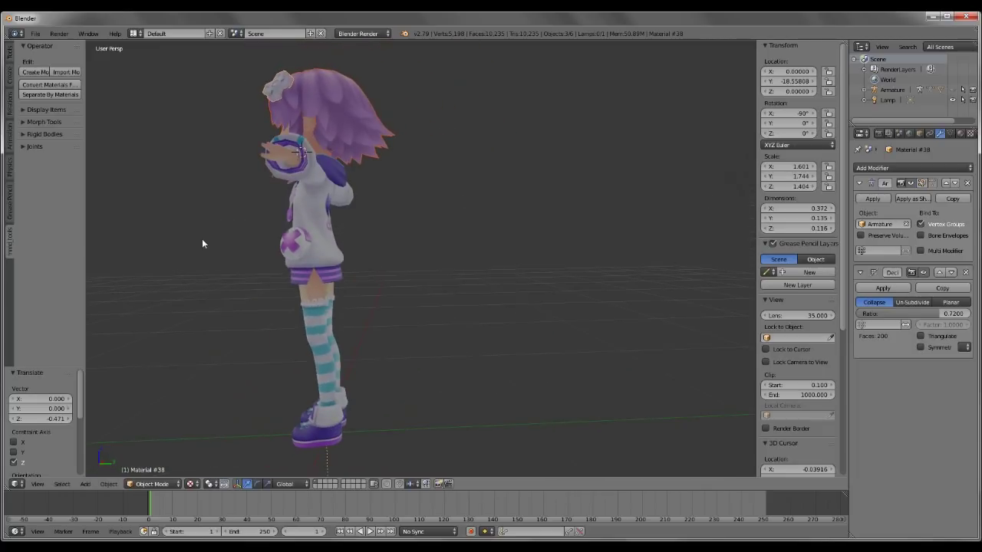
left_click(248, 484)
scroll(270, 394, "down", 4)
left_click_drag(412, 390, 407, 390)
mouse_move(374, 358)
left_mouse_down()
mouse_move(373, 385)
mouse_move(373, 349)
left_mouse_up()
left_click(268, 484)
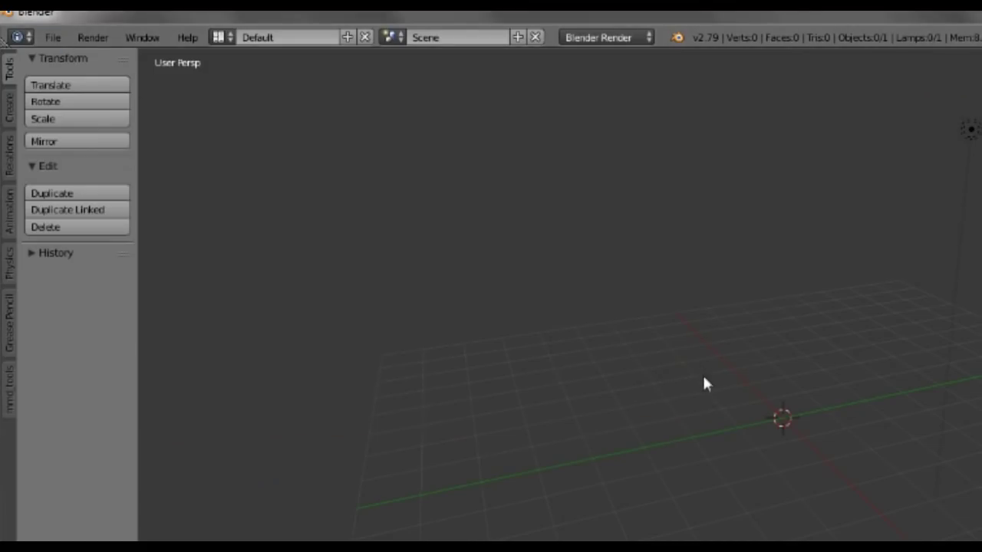
Step: Start an export of the scene in FBX (.fbx) format
middle_click_drag(831, 416, 465, 368)
left_click(52, 37)
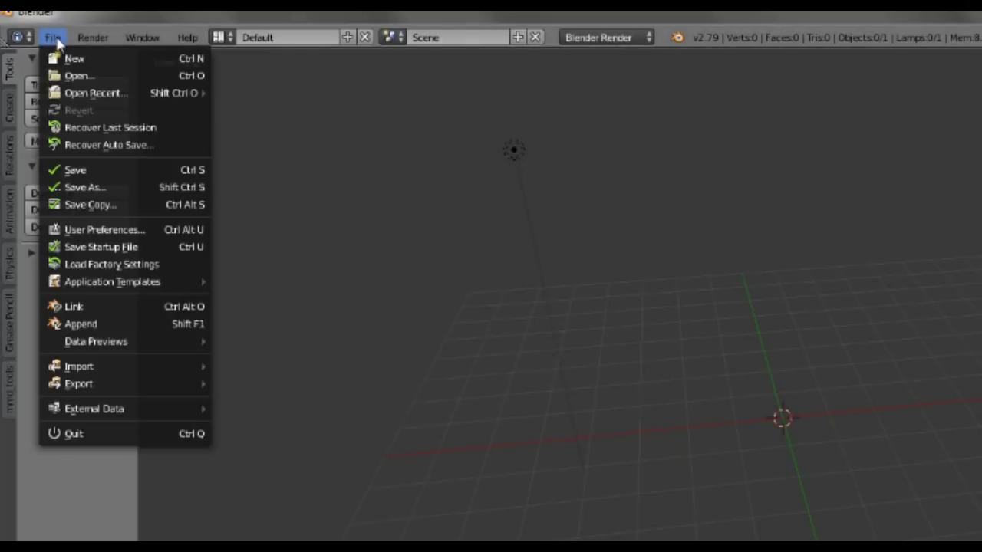
mouse_move(138, 386)
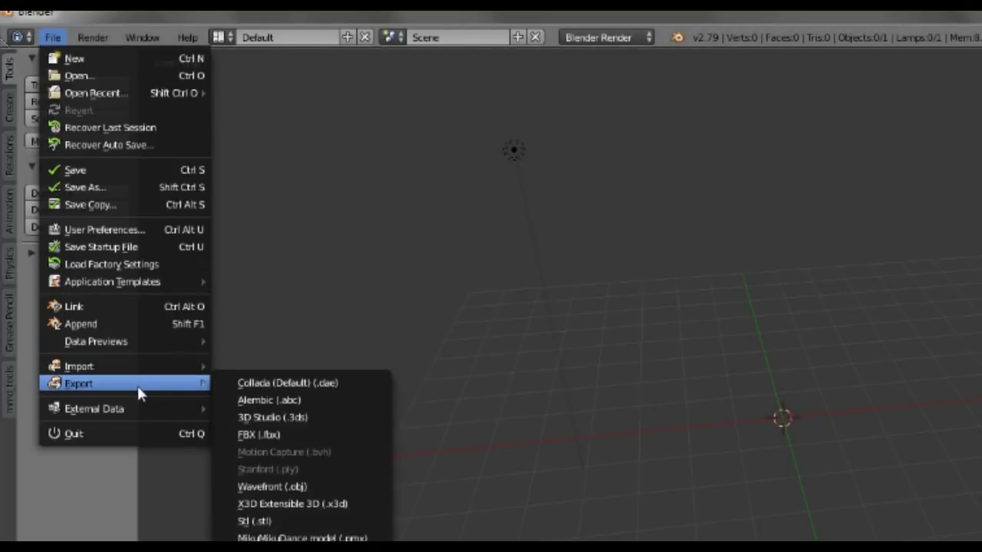
left_click(332, 435)
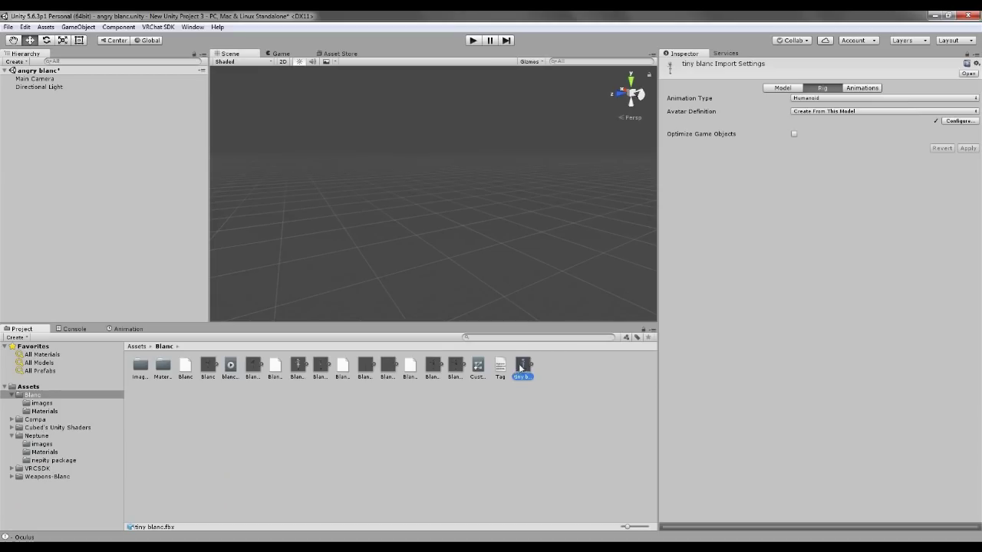
Step: Switch to Unity and open the avatar configuration of the tiny blanc model, discarding the angry blanc scene changes
mouse_move(522, 366)
left_mouse_down()
mouse_move(447, 267)
mouse_move(521, 369)
left_mouse_up()
left_click(958, 123)
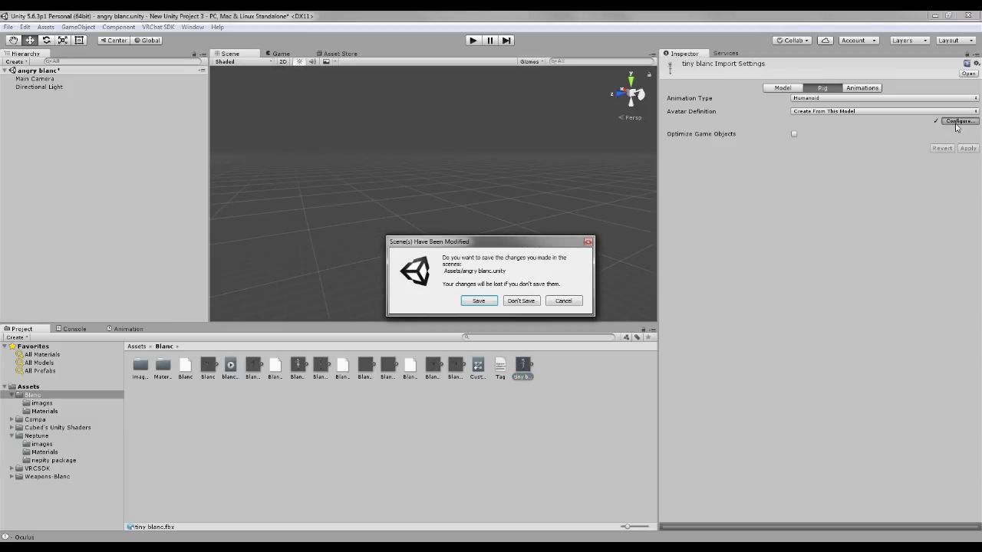
left_click(521, 301)
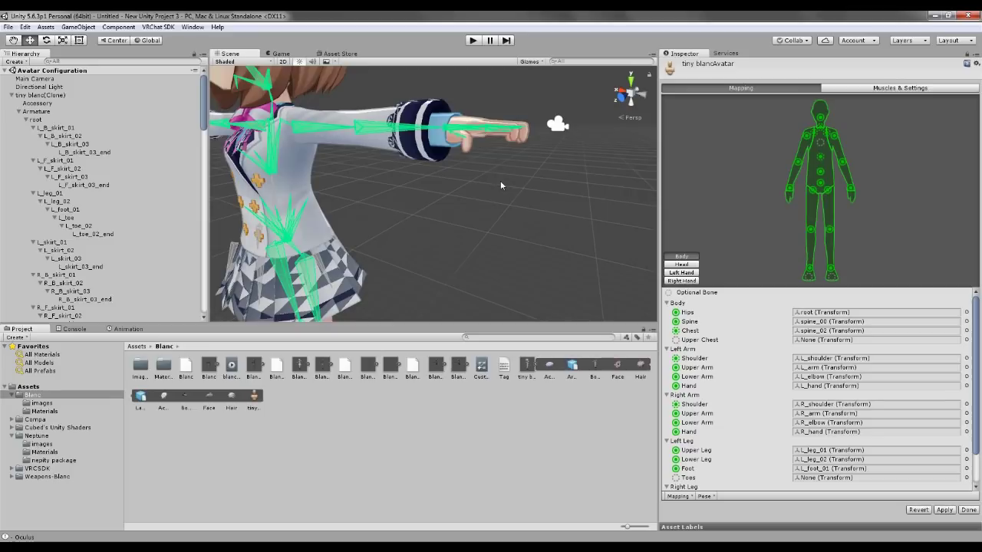
Step: Examine the avatar's skeleton in the scene and the bone mapping of its body, arms and legs
left_click_drag(491, 183, 462, 188, "alt")
scroll(462, 189, "down", 5)
mouse_move(402, 189)
left_mouse_down("alt")
mouse_move(430, 184)
mouse_move(395, 195)
left_mouse_up("alt")
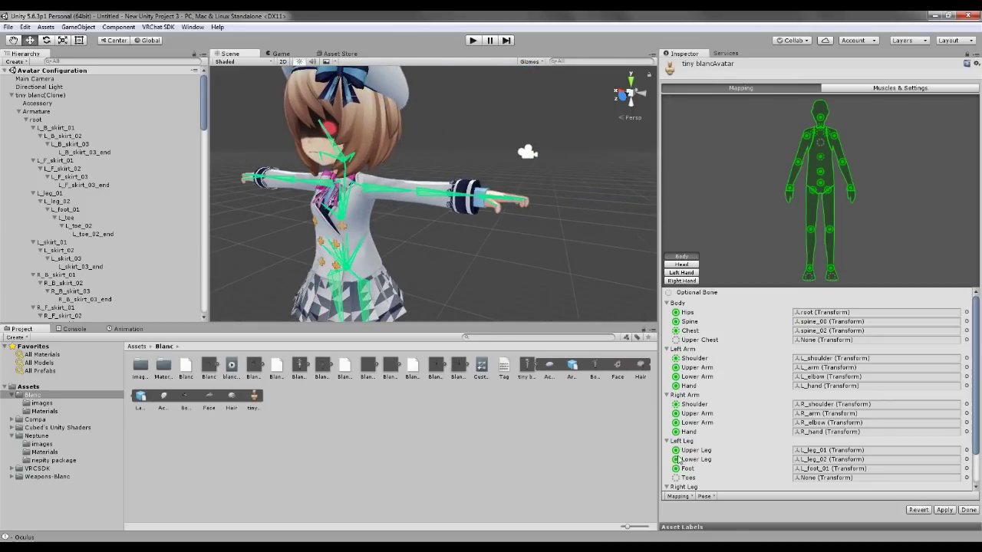
scroll(737, 348, "down", 2)
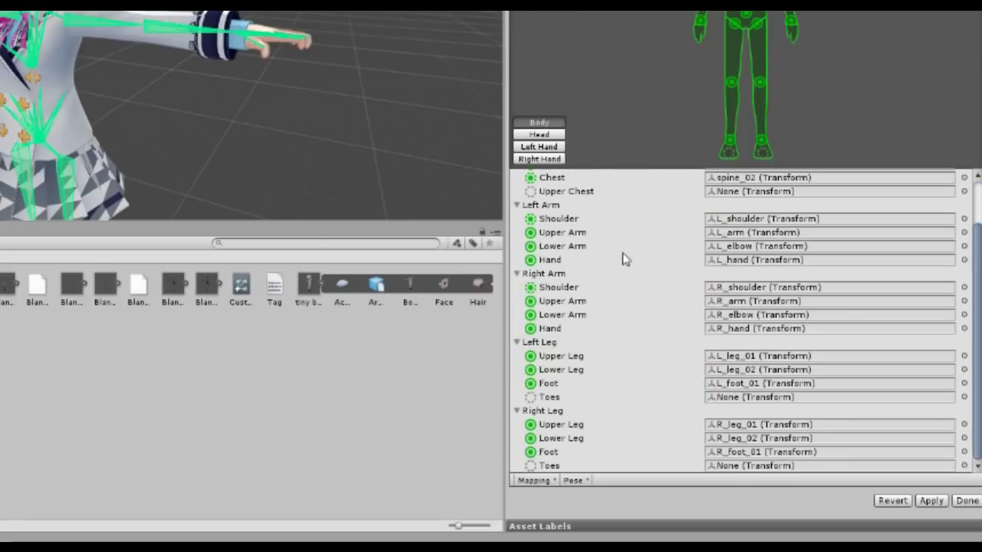
scroll(778, 373, "up", 2)
scroll(736, 393, "down", 2)
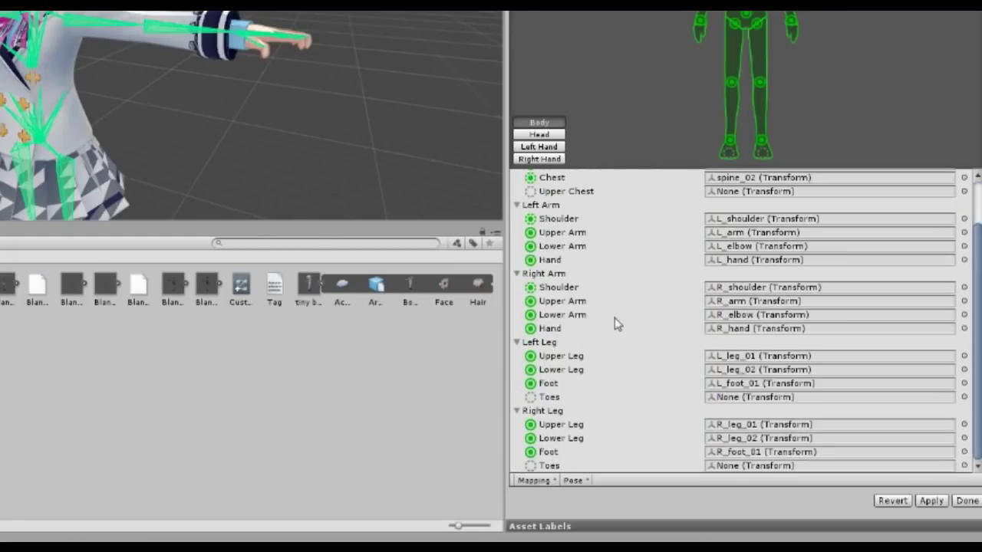
scroll(606, 320, "up", 2)
scroll(609, 318, "down", 2)
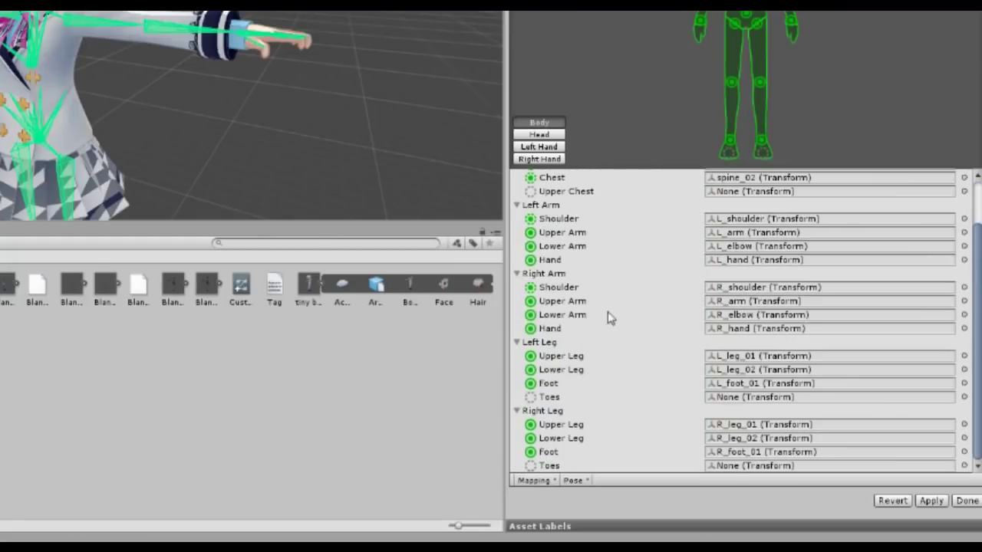
Step: Reset the avatar's pose and enforce the T-pose
left_click(584, 483)
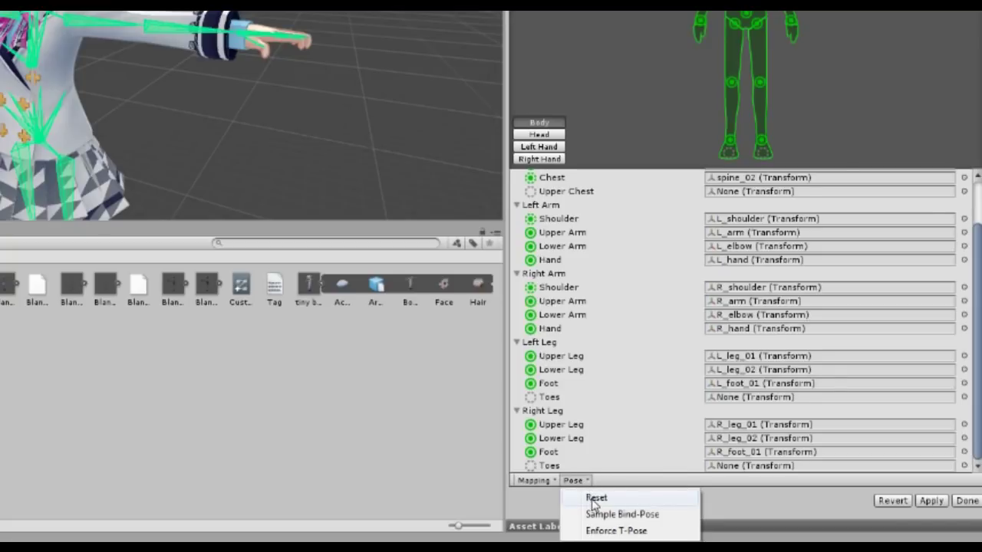
left_click(597, 498)
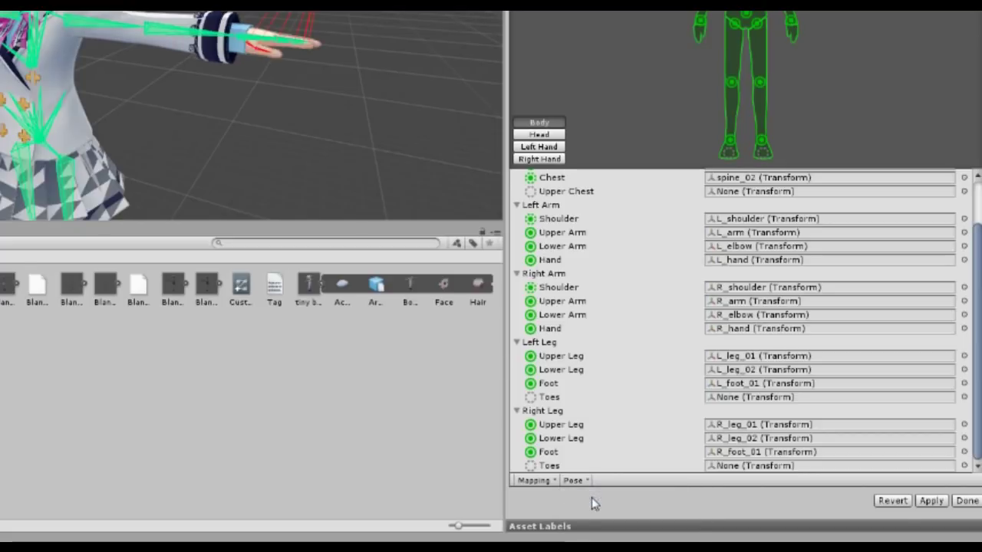
left_click(573, 480)
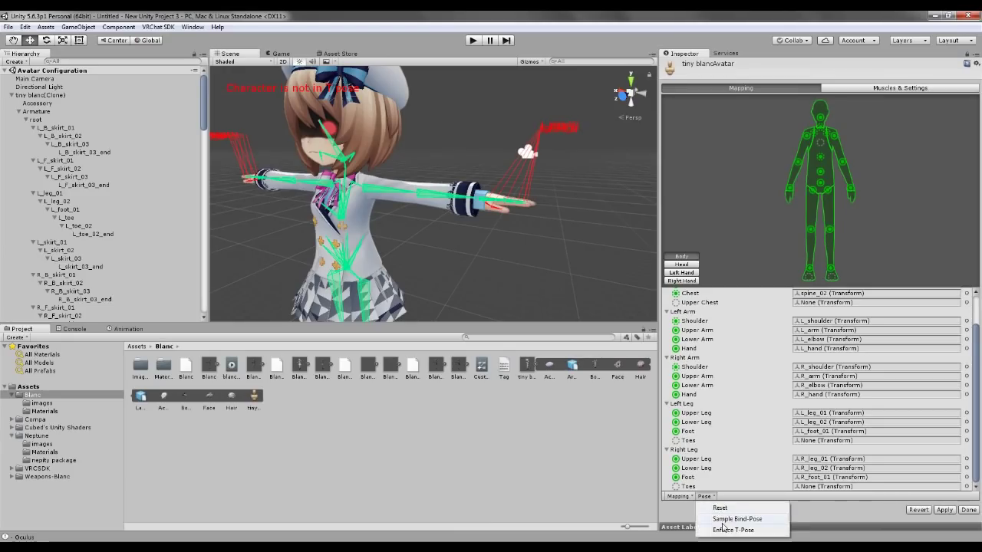
left_click(722, 528)
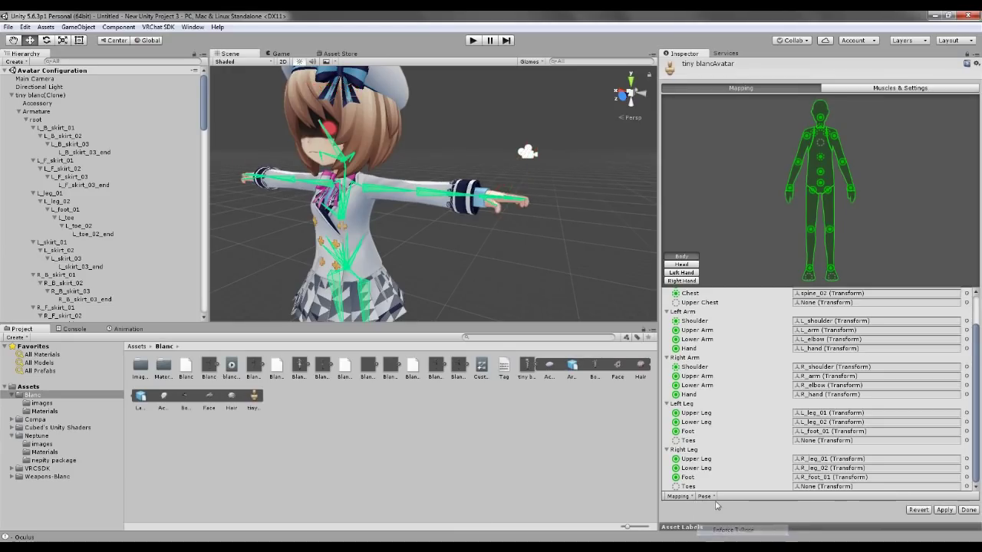
Step: Reset the avatar's pose again and inspect the finger bones on its outstretched hand
left_click(714, 497)
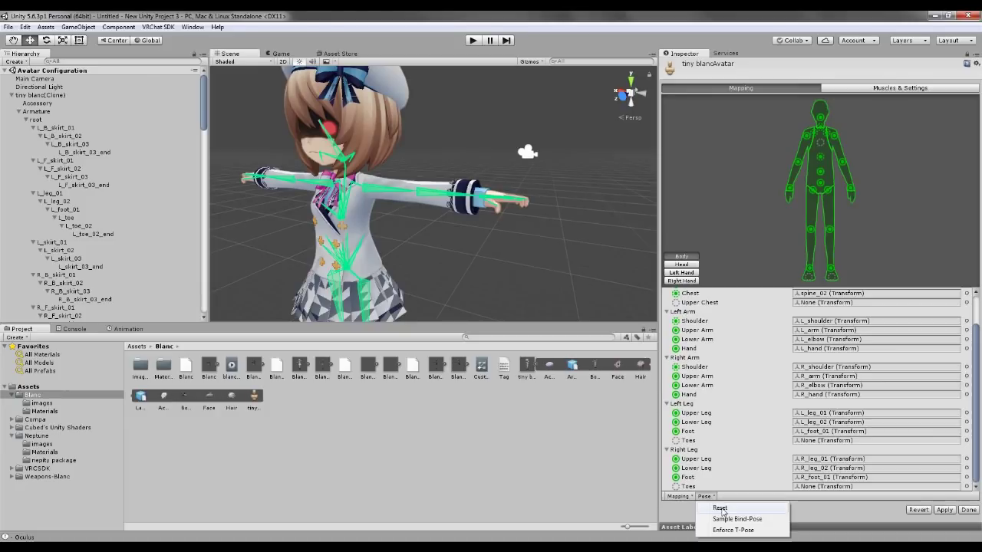
left_click(721, 509)
scroll(397, 250, "up", 3)
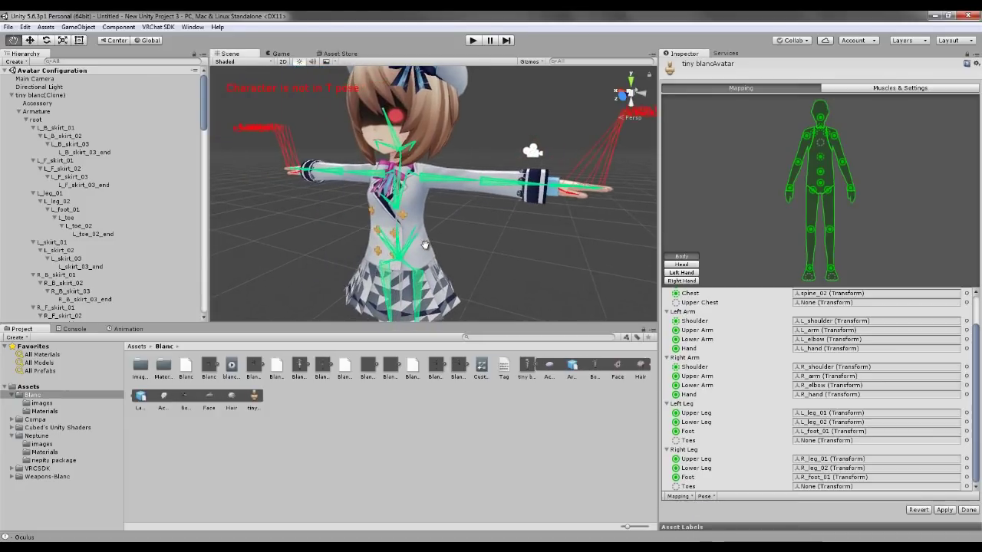
middle_click_drag(426, 245, 395, 268)
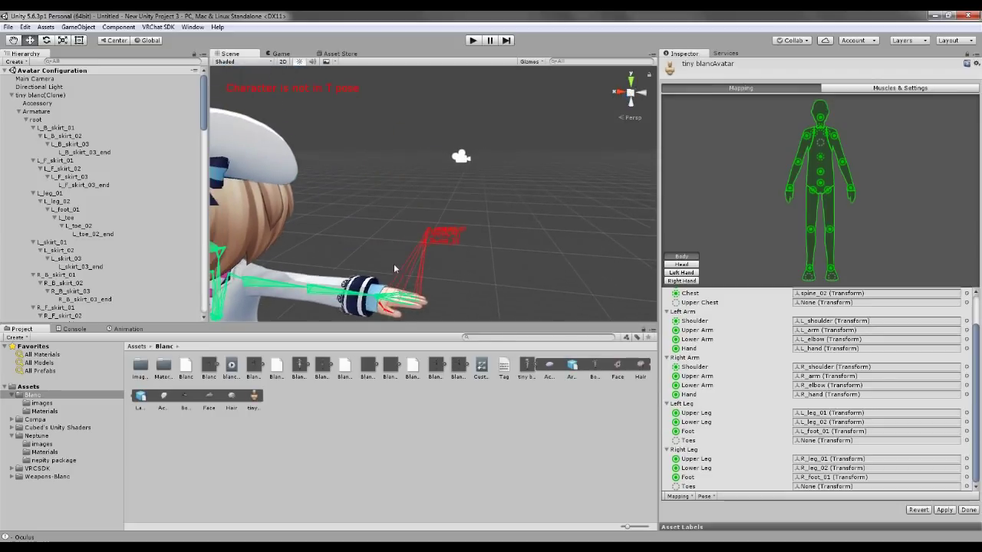
mouse_move(458, 283)
left_mouse_down("alt")
mouse_move(408, 275)
mouse_move(449, 259)
mouse_move(458, 265)
left_mouse_up("alt")
scroll(414, 285, "up", 2)
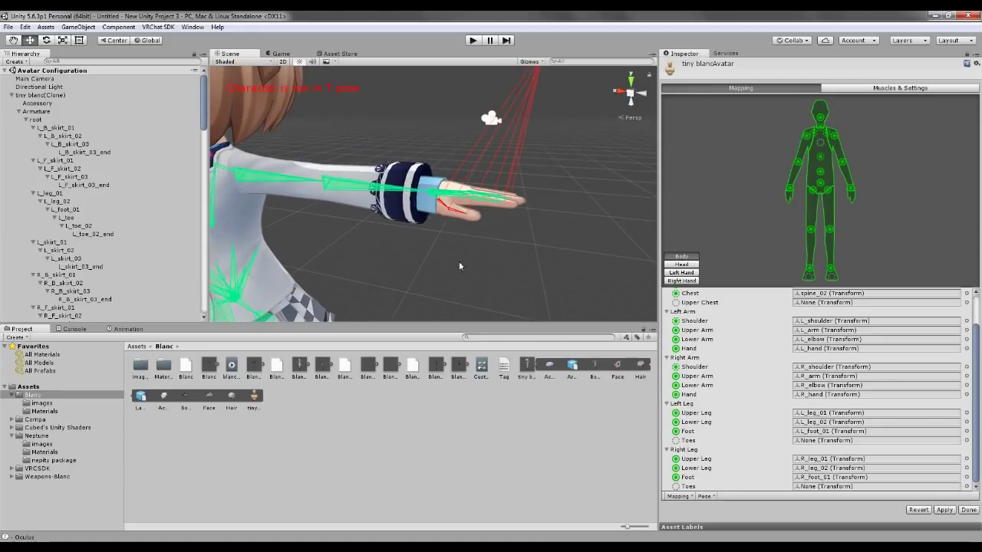
Step: Review the finger bone mappings of both hands and close the avatar configuration
left_click(683, 273)
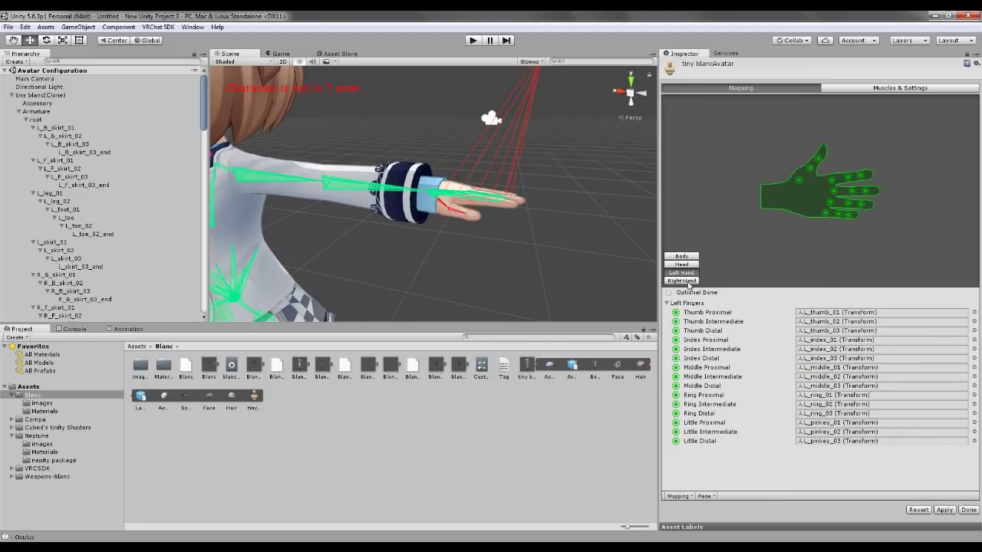
left_click(690, 281)
left_click(681, 256)
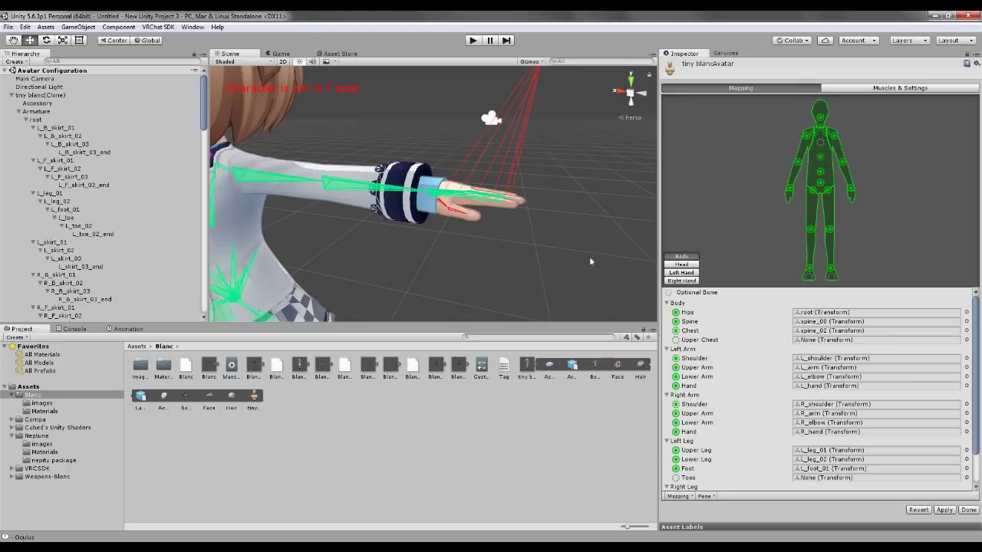
left_click(968, 510)
left_click(564, 311)
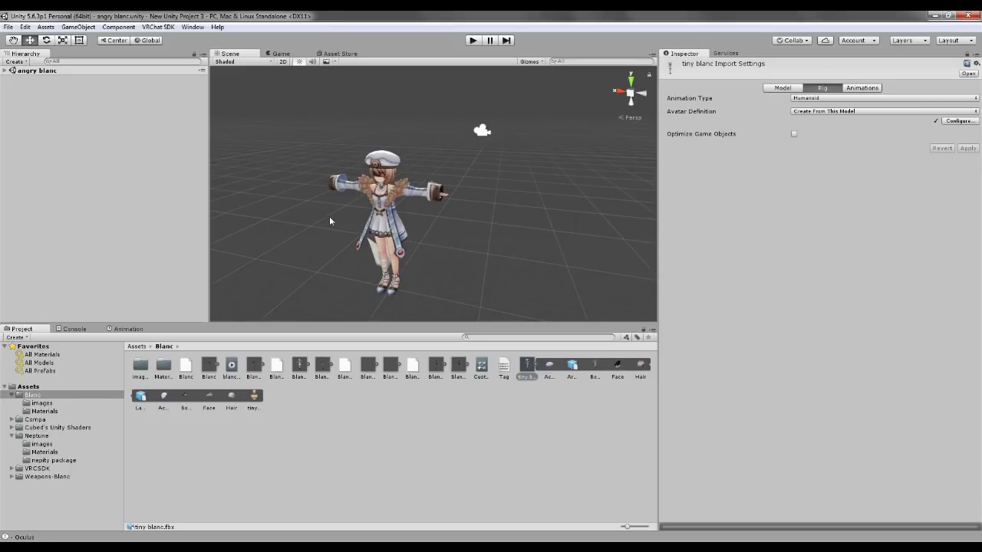
left_click_drag(396, 244, 466, 250, "alt")
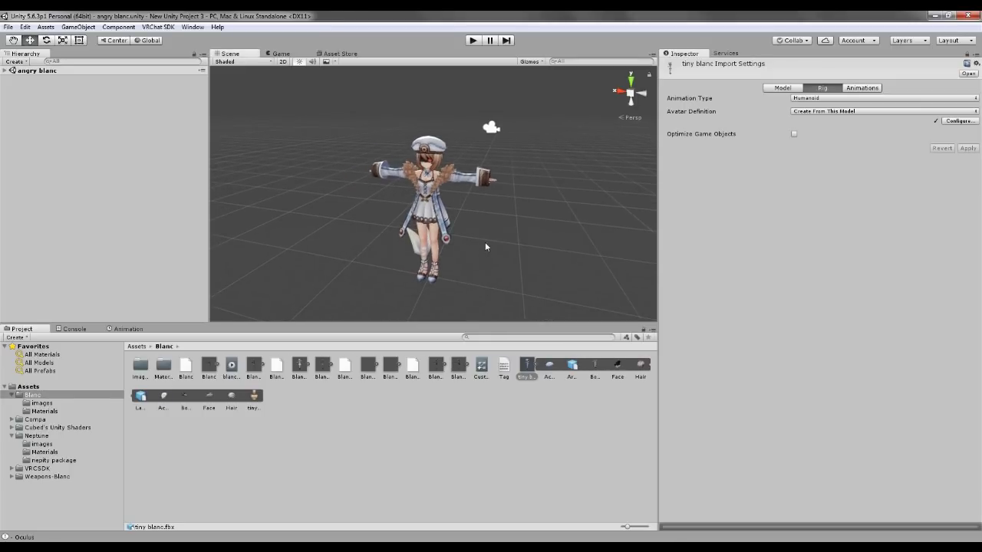
scroll(478, 238, "up", 5)
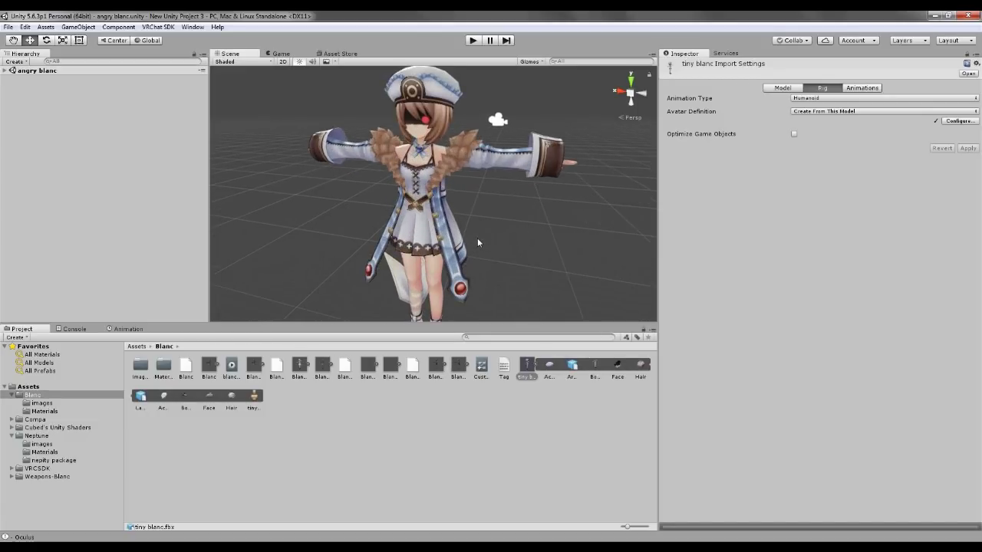
scroll(477, 238, "up", 3)
middle_click_drag(477, 238, 493, 265)
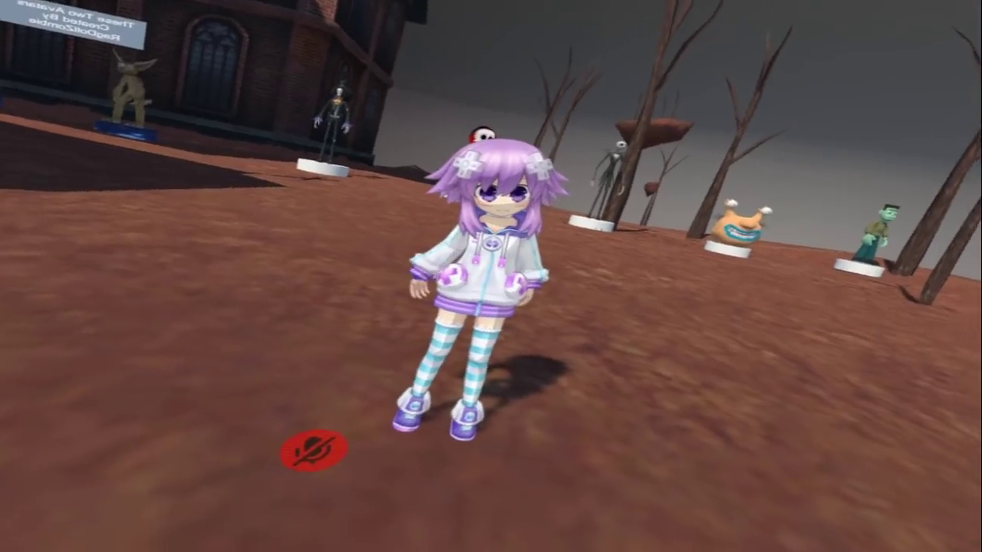
Step: Switch to VRChat and change the worn avatar to the personal Tiny Blanc avatar
key("Escape")
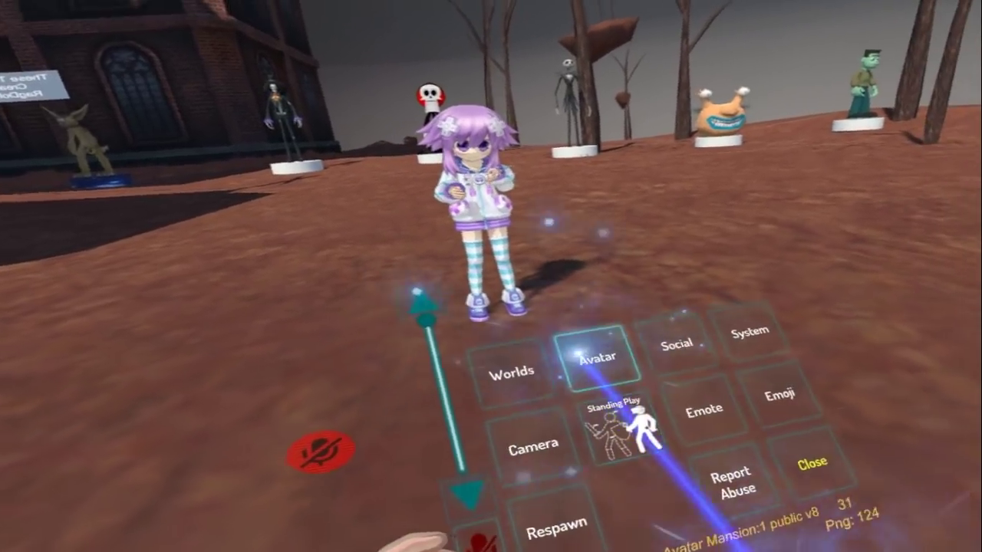
left_click(592, 346)
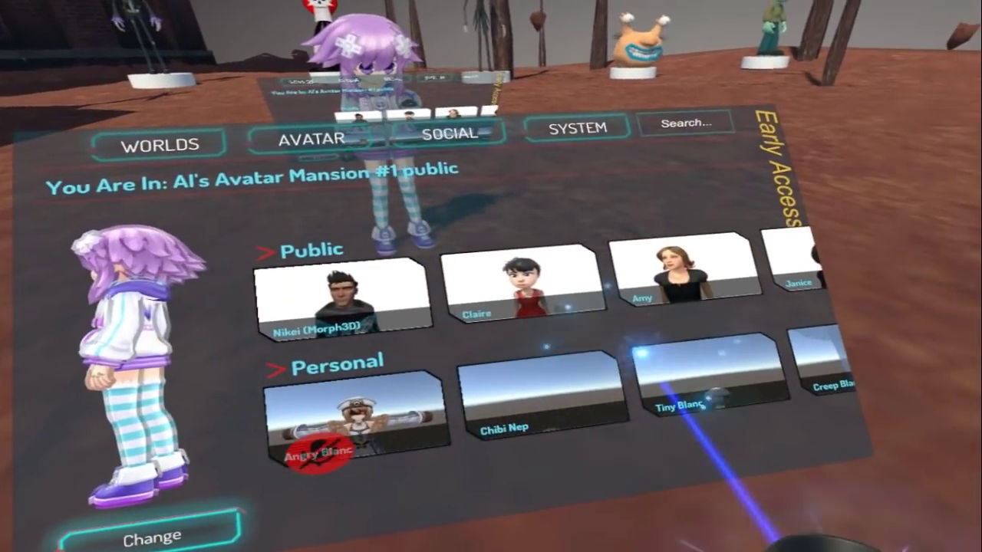
left_click(814, 384)
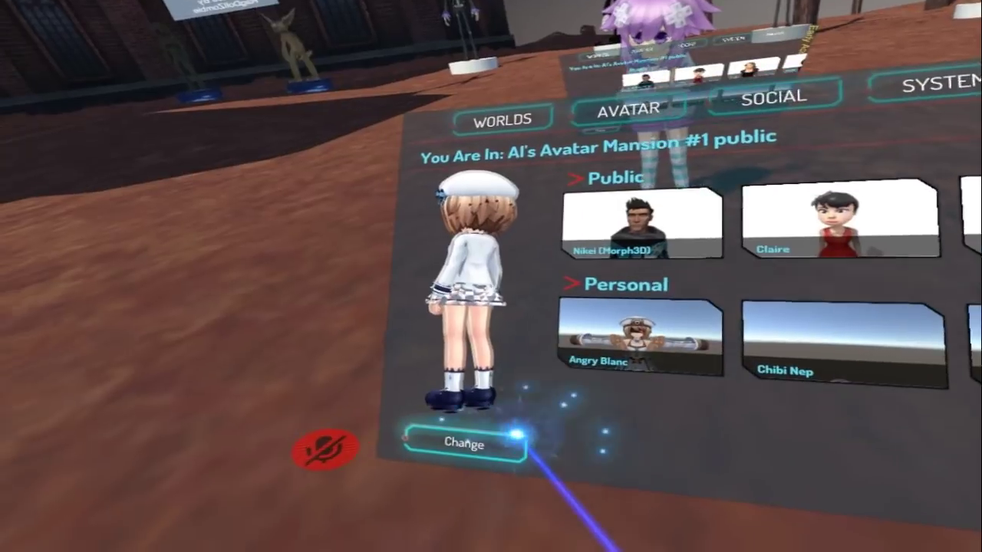
left_click(355, 481)
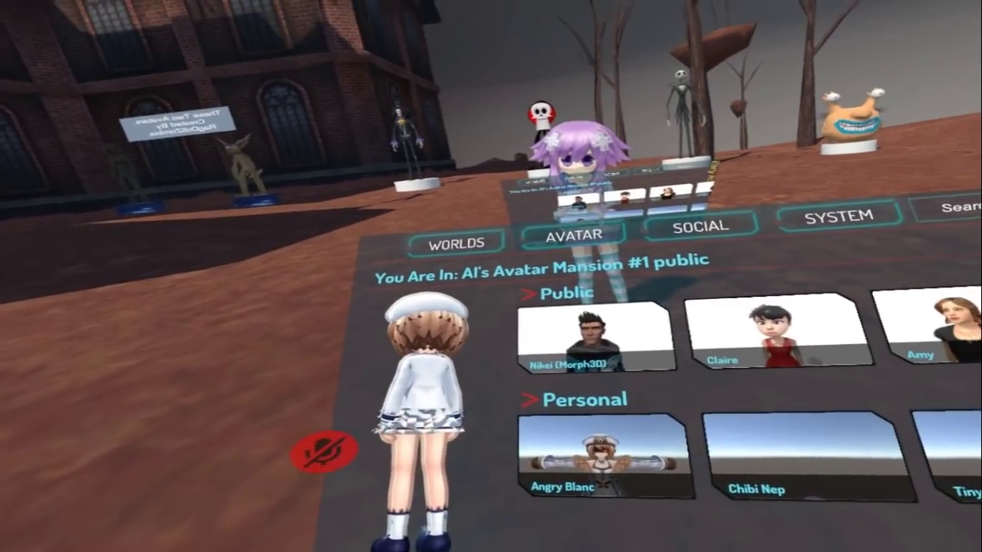
key("Escape")
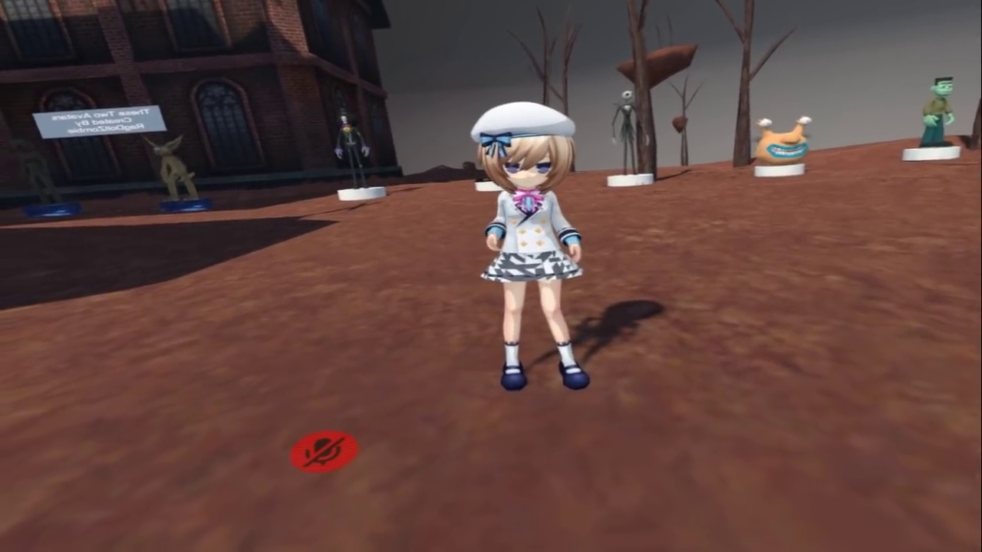
Step: Choose the personal Chibi Nep avatar and close the avatar menu
key("Escape")
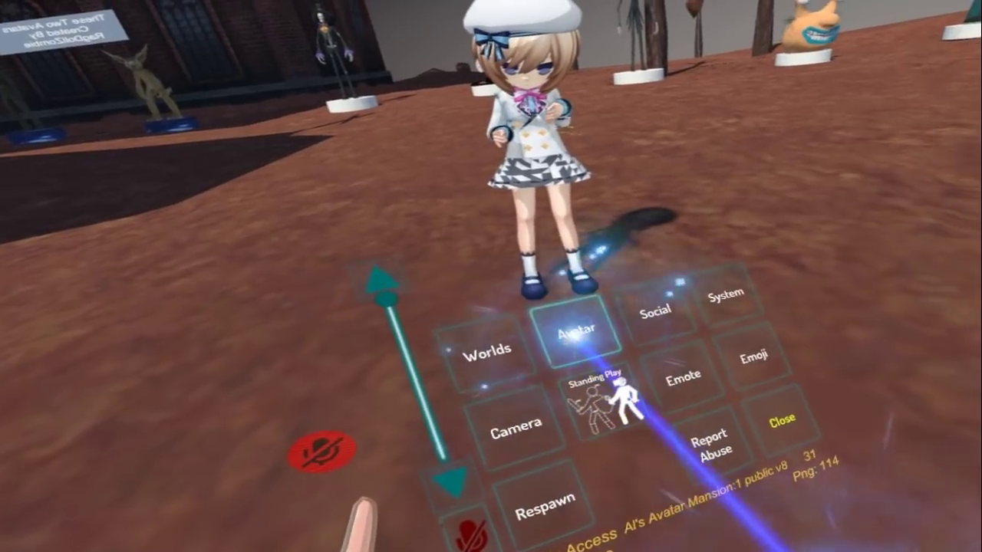
left_click(569, 337)
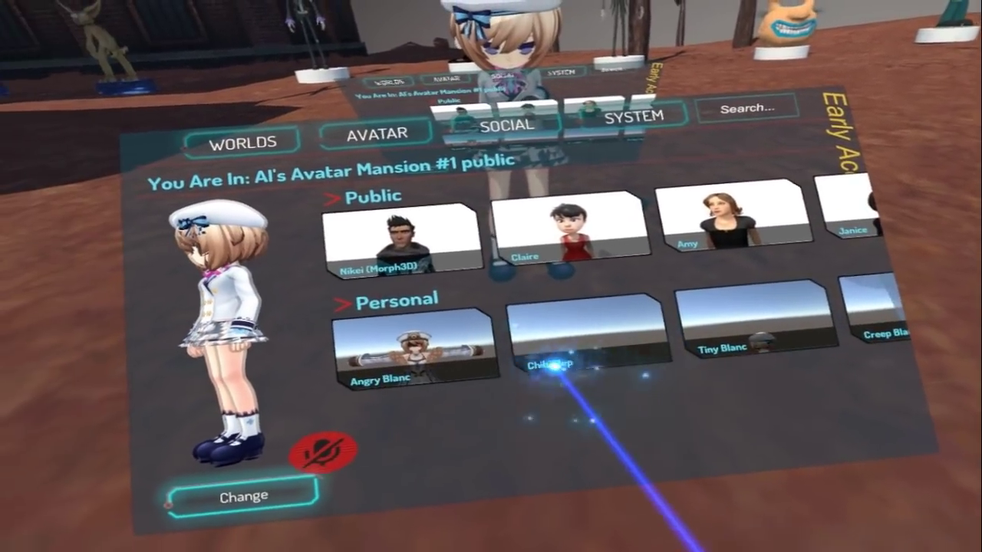
left_click(299, 359)
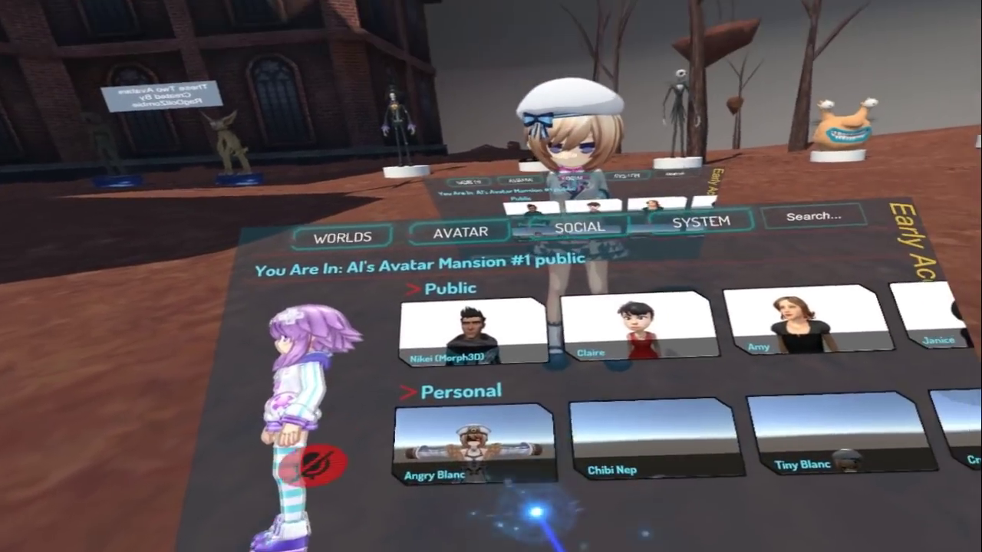
key("Escape")
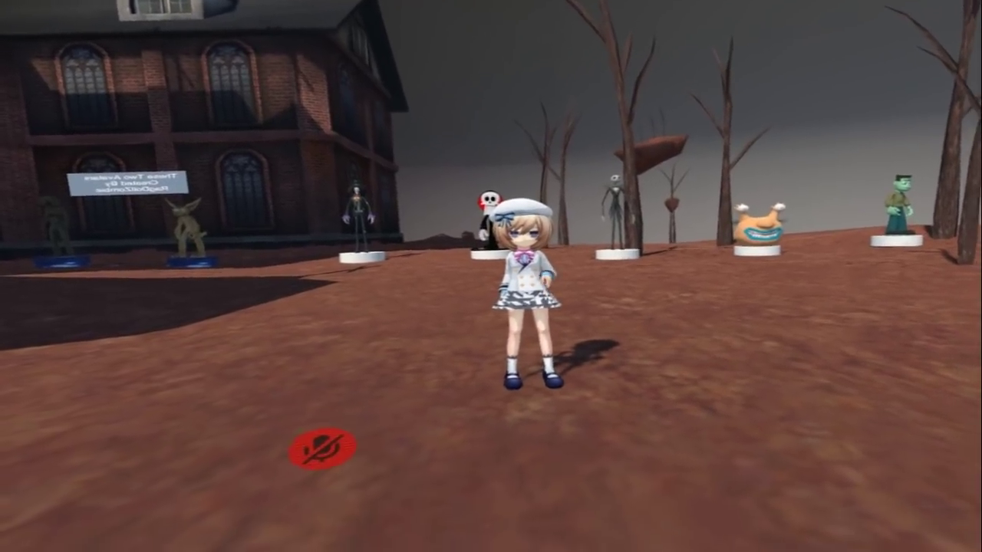